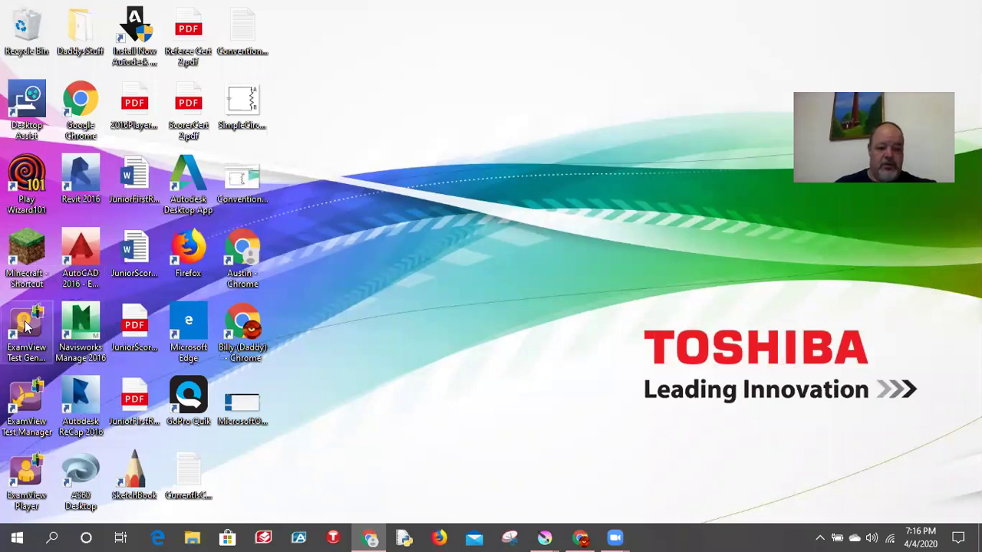
# Open the ExamView Test Generator and start a new test with the wizard, titled "Fake Test".
pyautogui.click(23, 328)
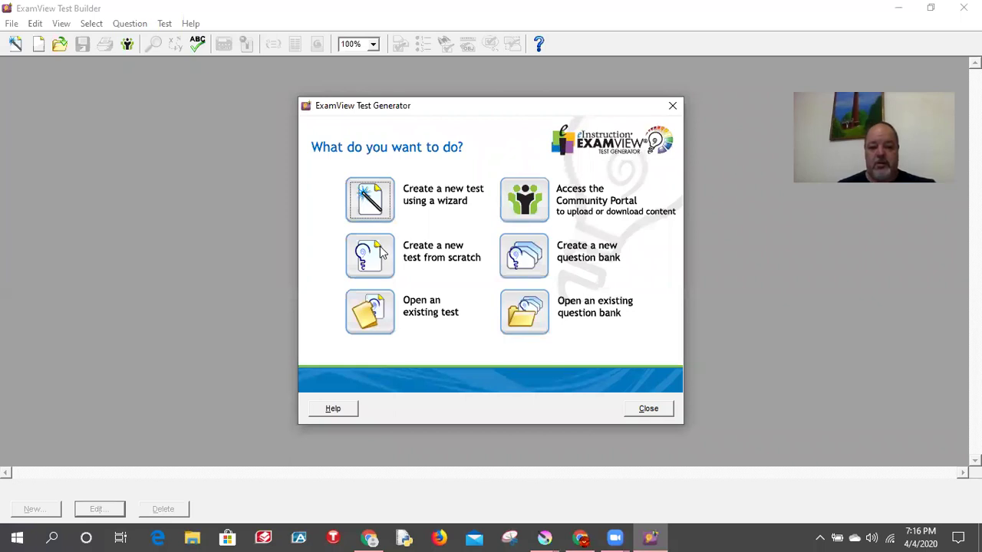
pyautogui.click(369, 197)
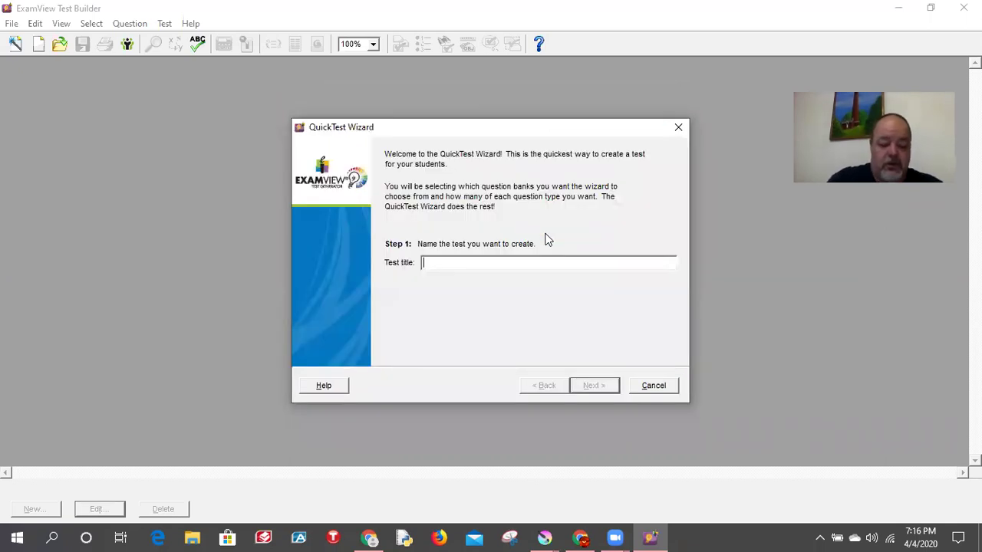
pyautogui.write('Fake Test')
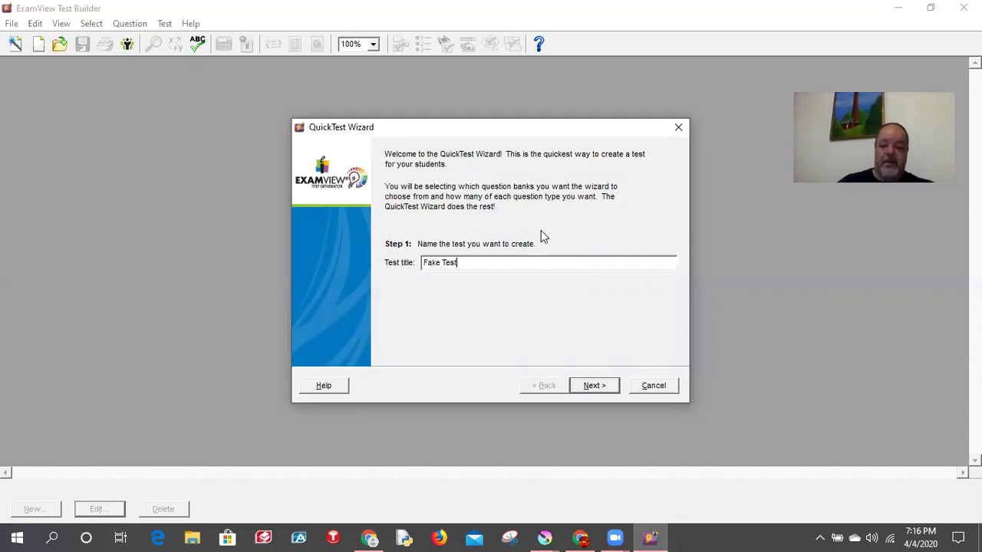
pyautogui.click(595, 385)
# Add the Chapter 1, Chapter 2 and Chapter 3 question banks from BC Seeds_Found of Astronomy 12e to the test.
pyautogui.moveTo(616, 199); pyautogui.dragTo(616, 201)
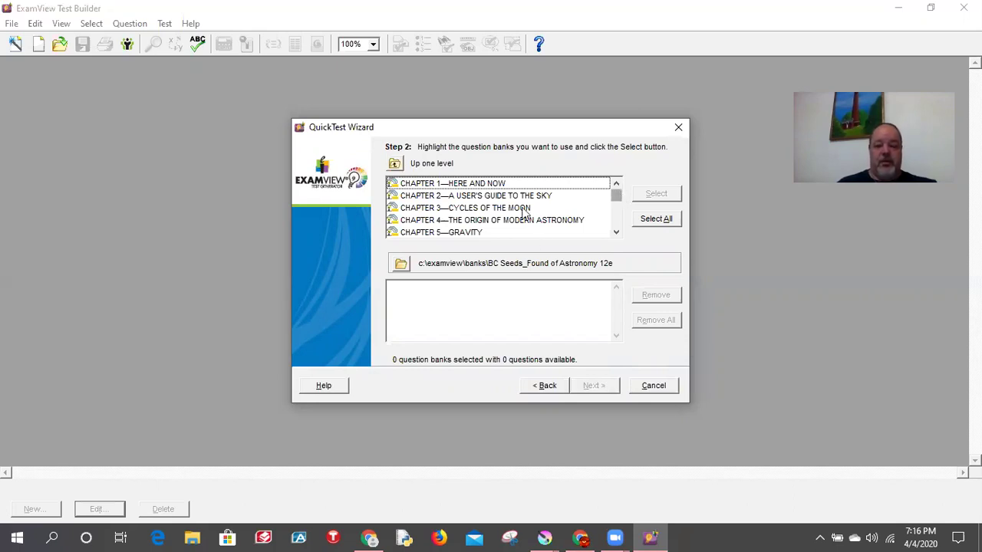
pyautogui.click(489, 187)
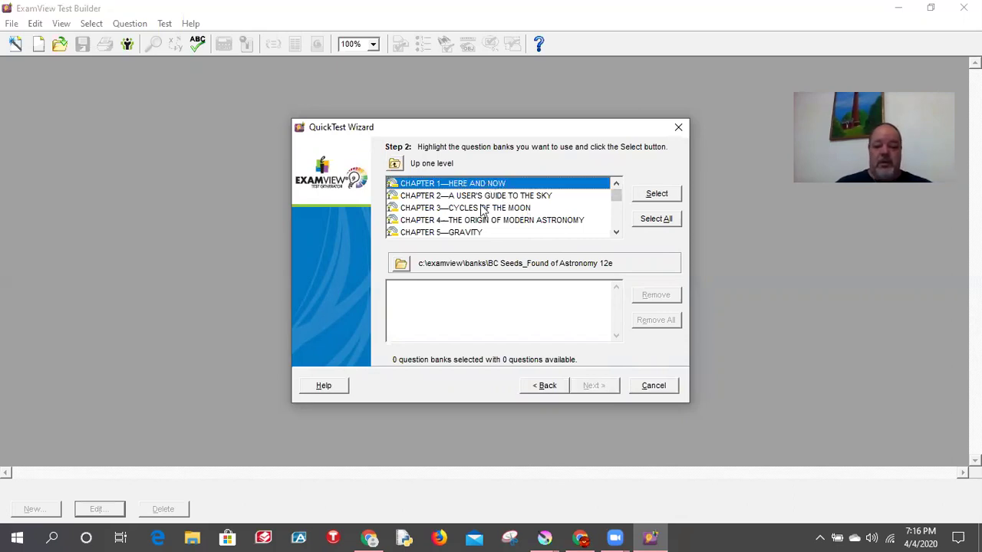
pyautogui.keyDown('shift'); pyautogui.click(484, 211); pyautogui.keyUp('shift')
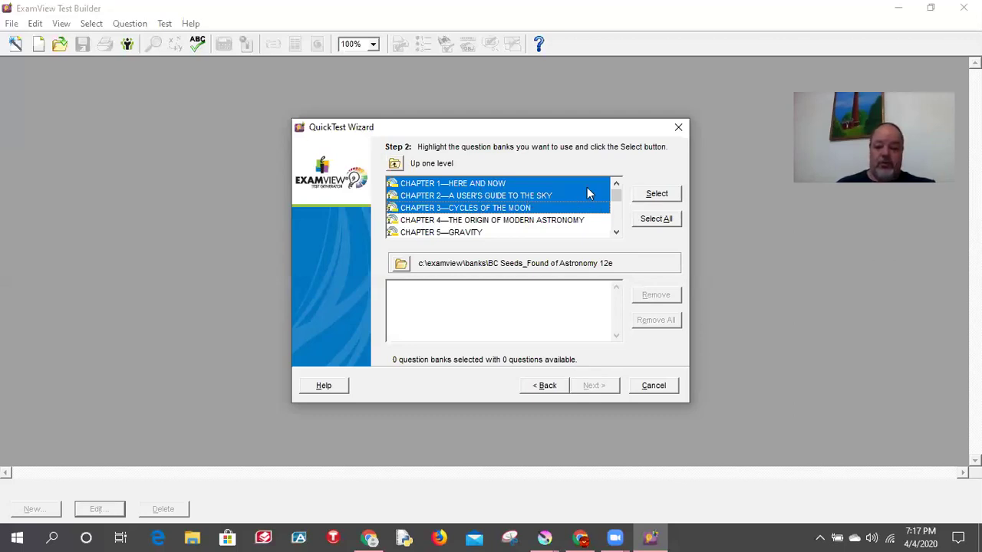
pyautogui.click(650, 195)
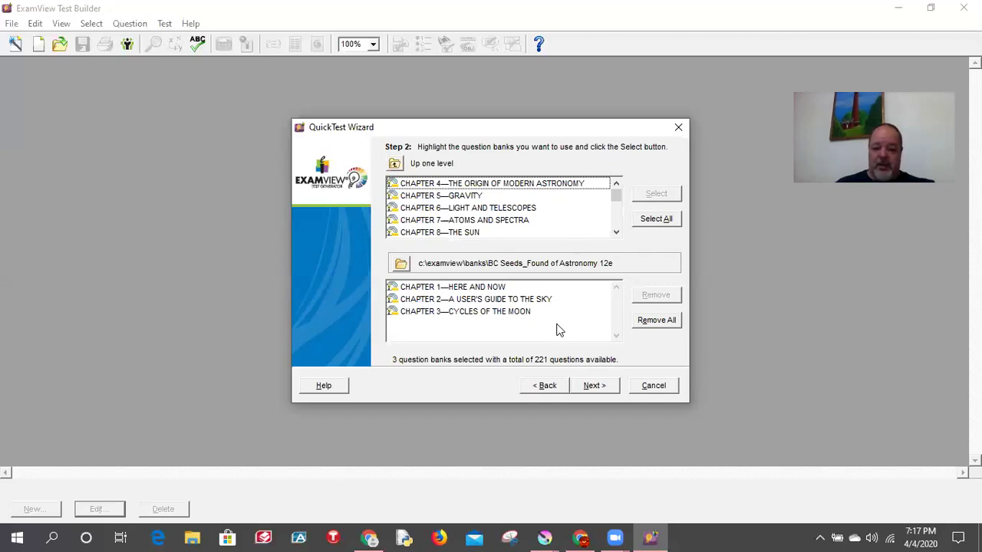
pyautogui.click(592, 386)
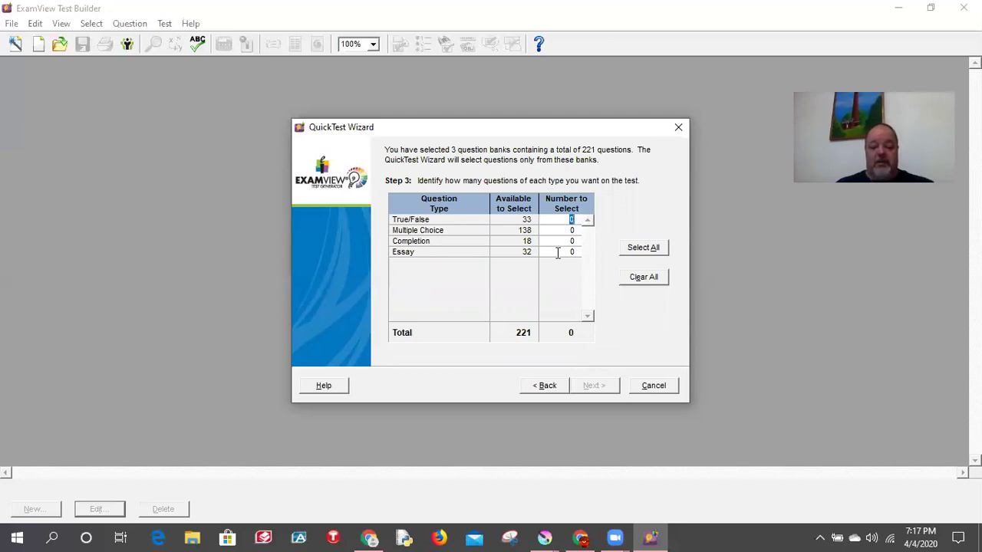
# Set the question counts to 4 True/False and 20 Multiple Choice, and finish creating the test.
pyautogui.write('4')
pyautogui.hotkey('ctrl', 'z')
pyautogui.write('4')
pyautogui.press('Tab')
pyautogui.write('21')
pyautogui.press('BackSpace')
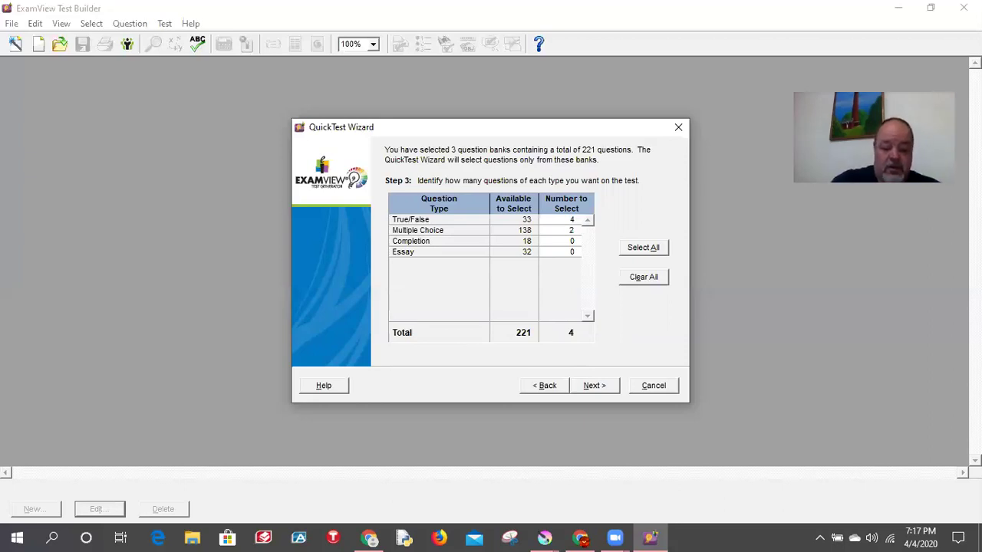
pyautogui.write('0')
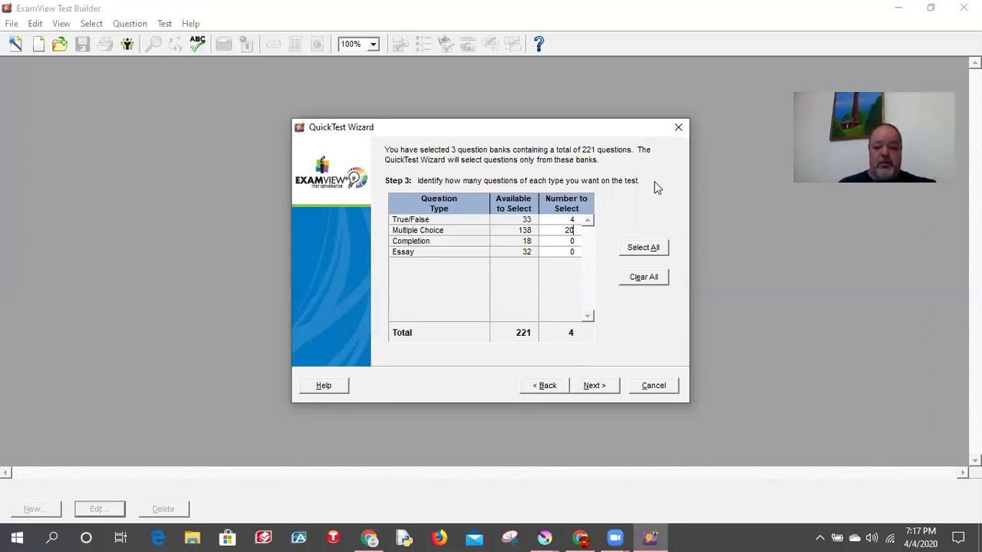
pyautogui.click(591, 389)
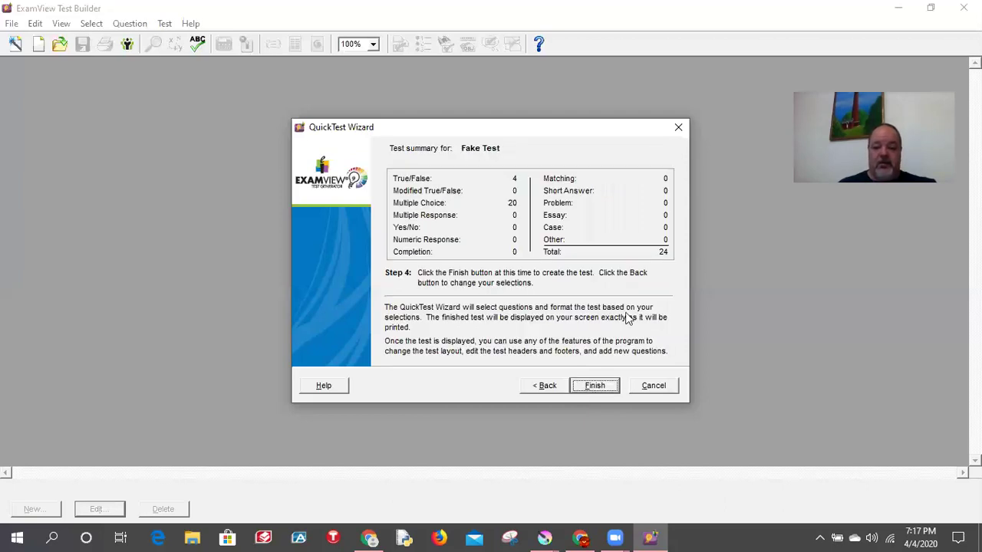
pyautogui.click(597, 386)
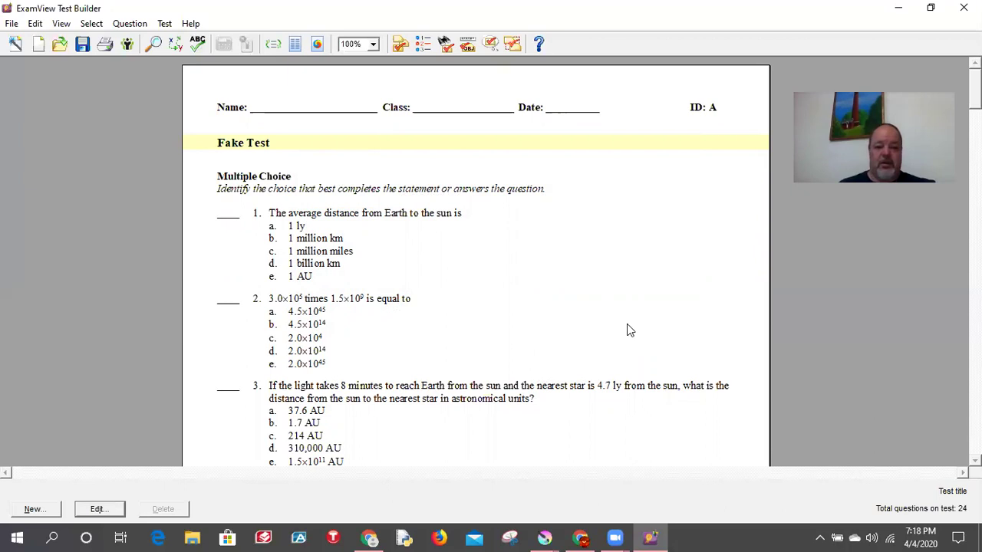
# Look through the generated test's questions across its pages and return to the beginning.
pyautogui.scroll(-3, 607, 318)
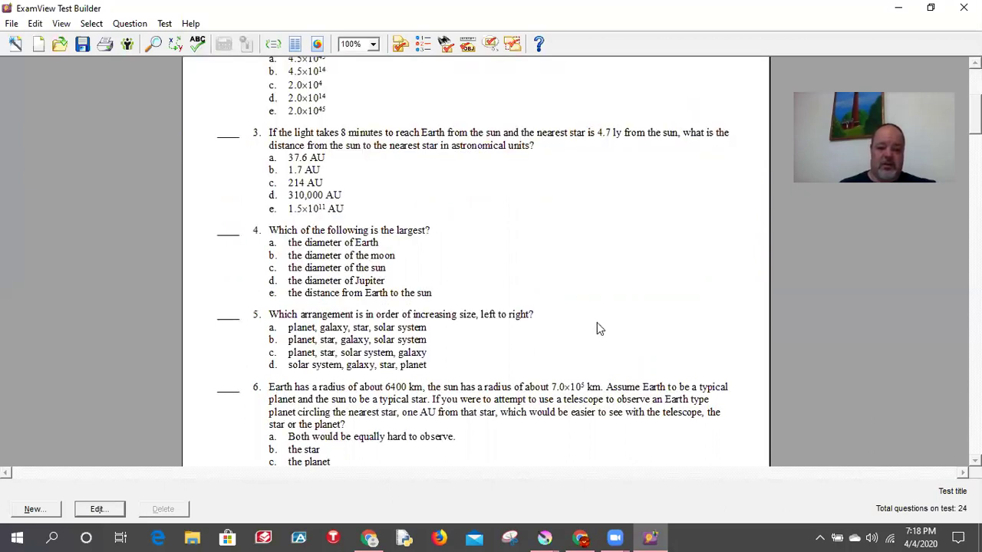
pyautogui.scroll(-10, 597, 324)
pyautogui.scroll(-10, 581, 330)
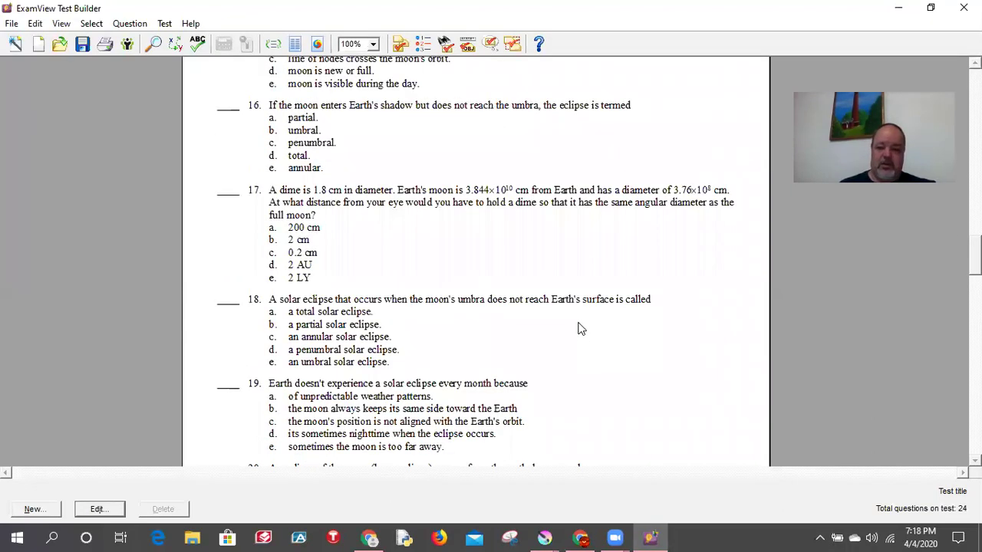
pyautogui.scroll(15, 579, 322)
pyautogui.scroll(-12, 573, 305)
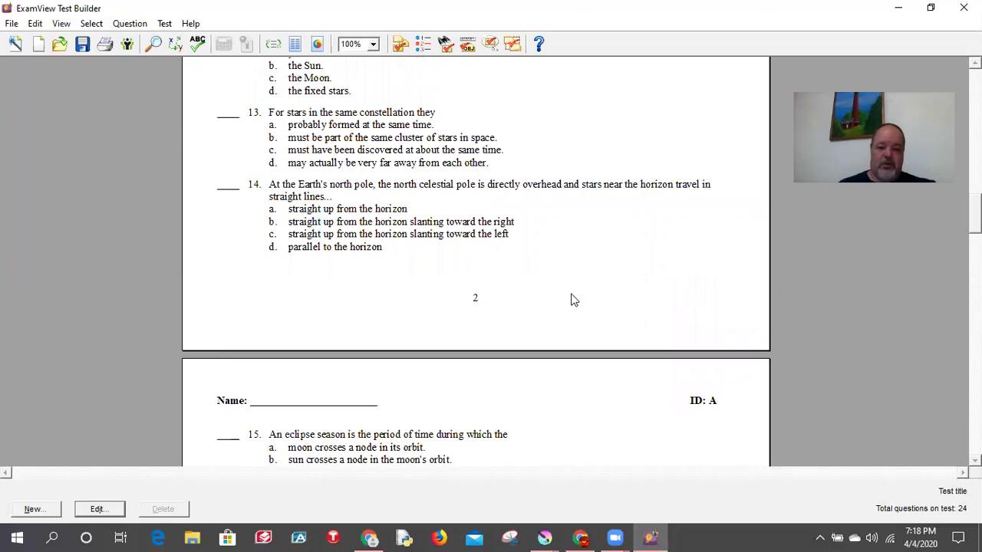
pyautogui.scroll(10, 574, 299)
pyautogui.scroll(8, 574, 300)
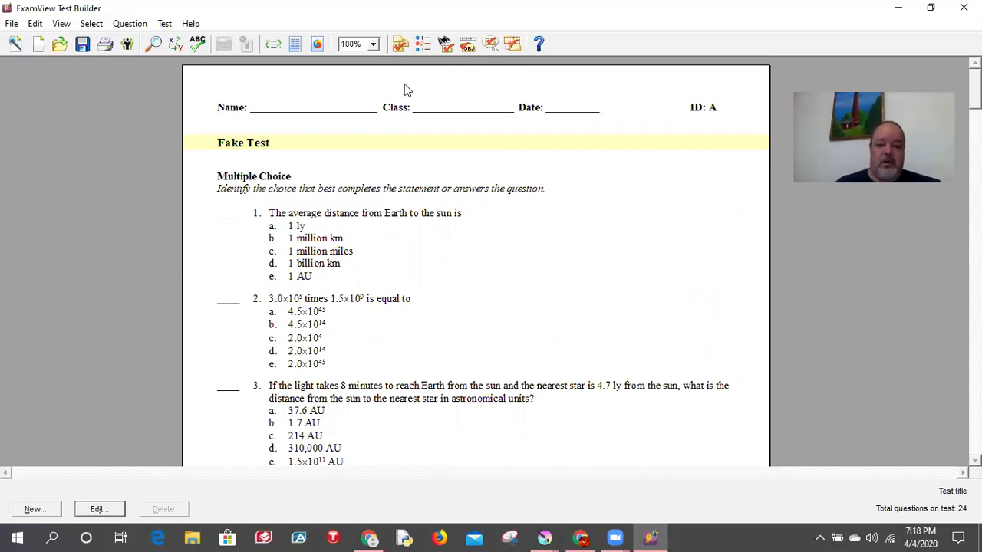
# Start saving the test with the file name T1_Chp1to3_Seeds11th_Sp2020.tst.
pyautogui.click(11, 24)
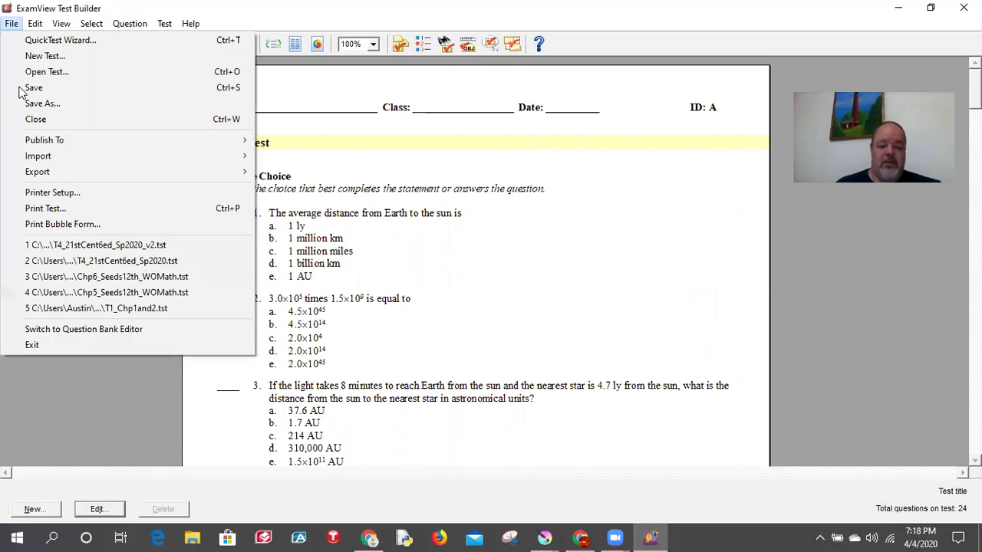
pyautogui.click(22, 91)
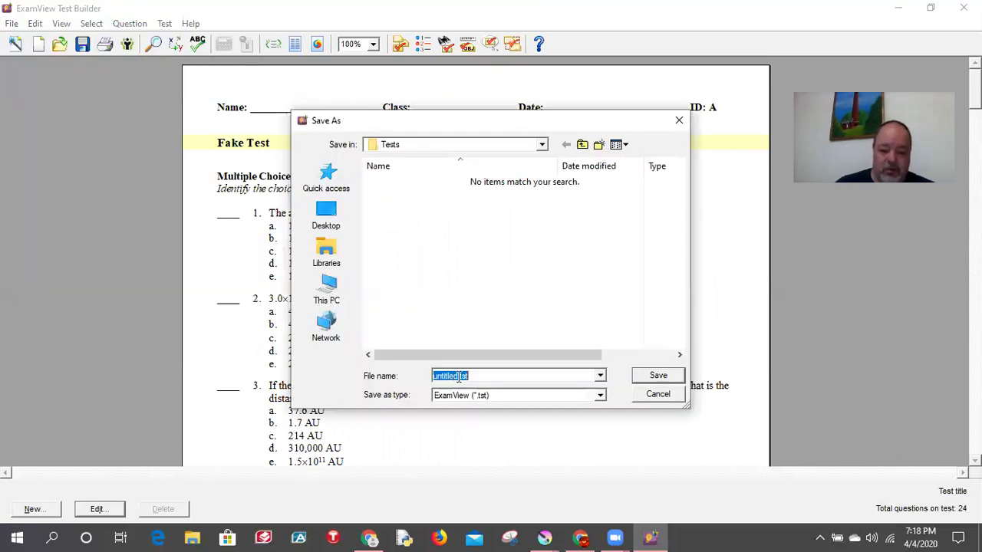
pyautogui.doubleClick(448, 376)
pyautogui.write('T1_')
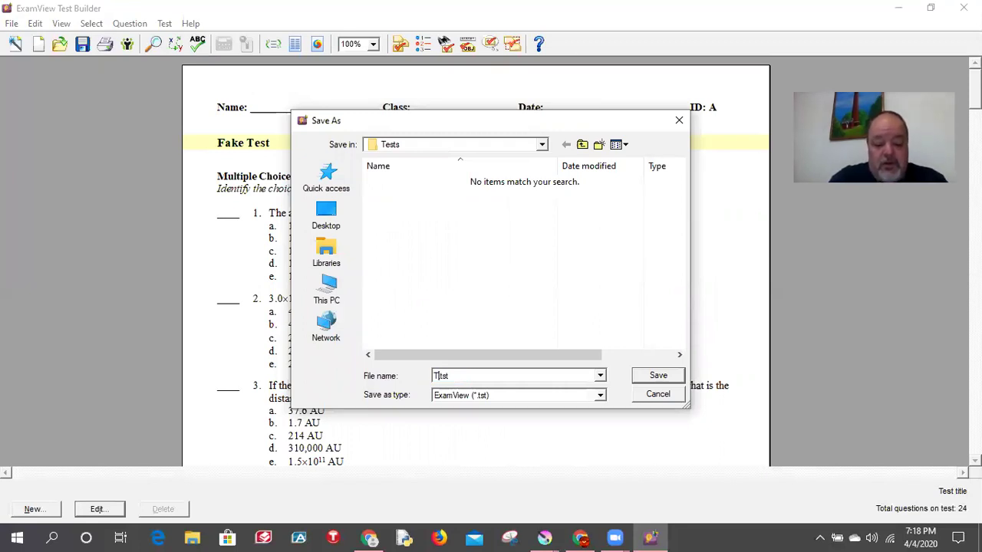
pyautogui.write('Chp_')
pyautogui.press('BackSpace')
pyautogui.write('1to3_')
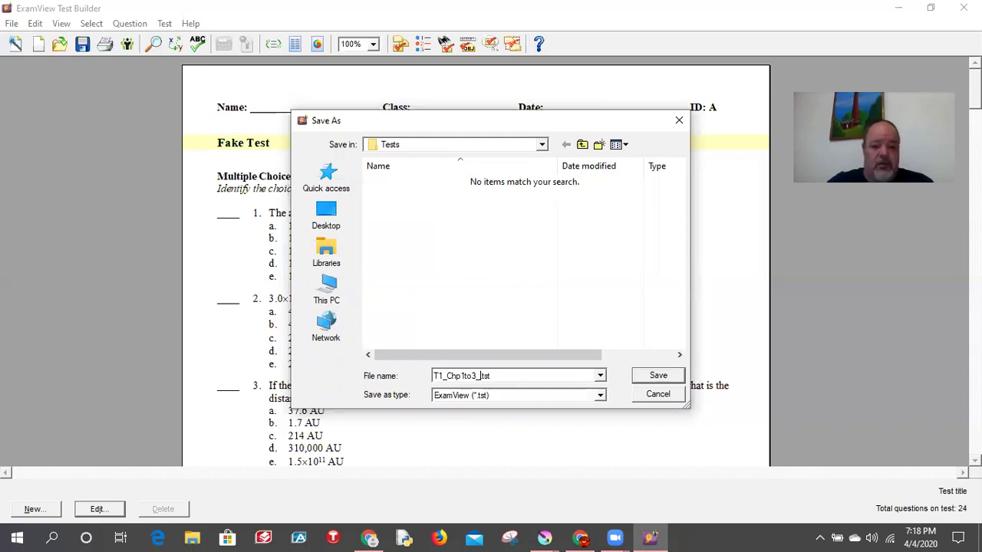
pyautogui.write('Seeds')
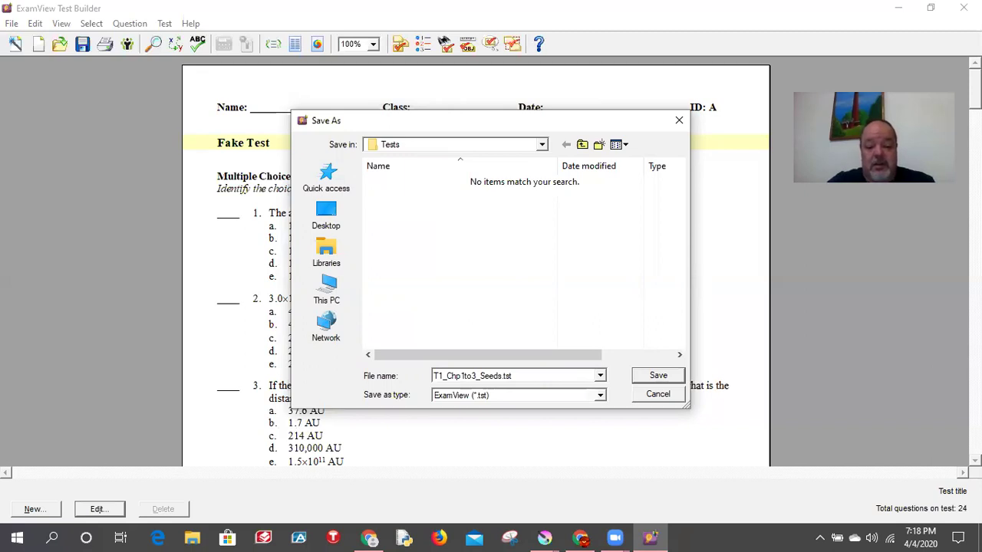
pyautogui.write('11th_')
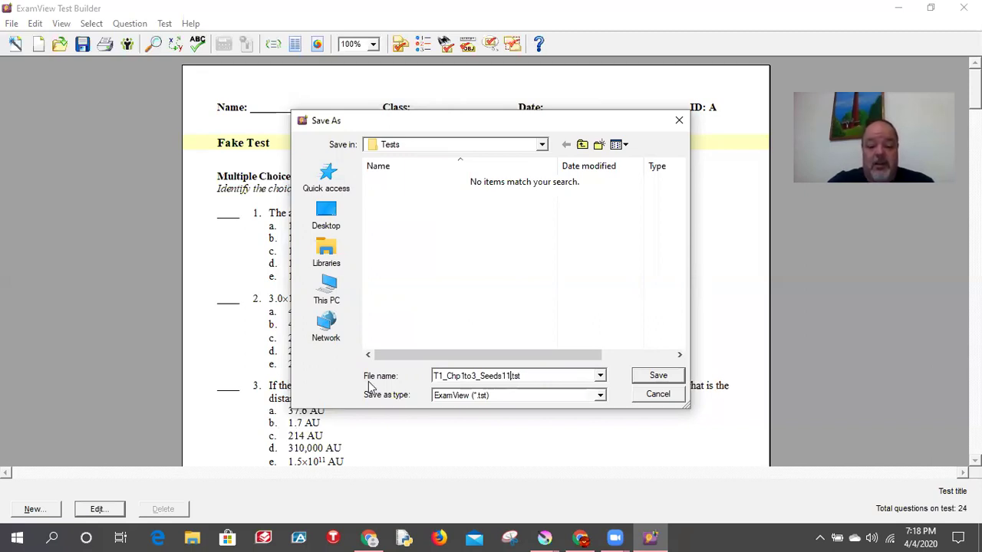
pyautogui.write('Sp2020')
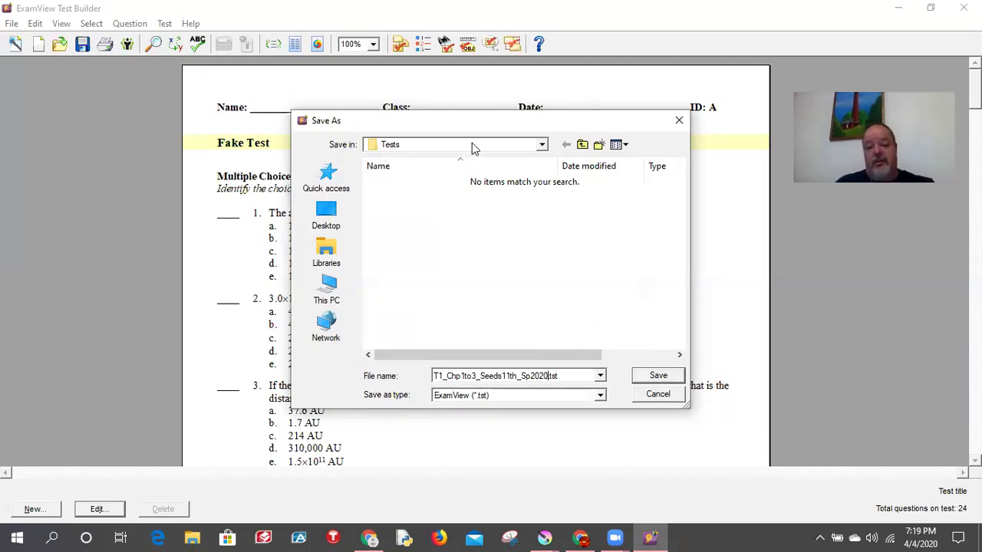
# Choose the Daddy'sTests folder inside DaddysStuff on the Desktop as the location and save the test there.
pyautogui.click(328, 215)
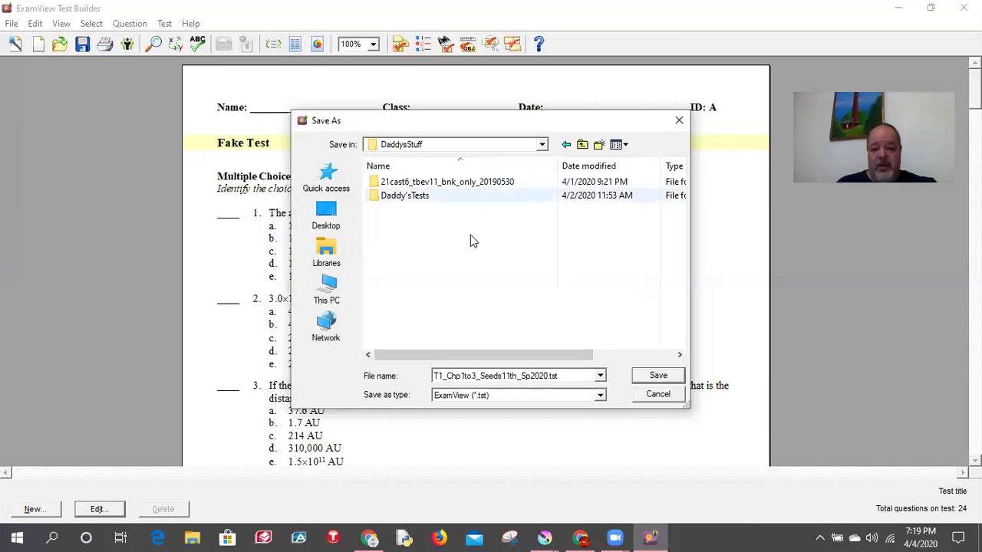
pyautogui.doubleClick(416, 198)
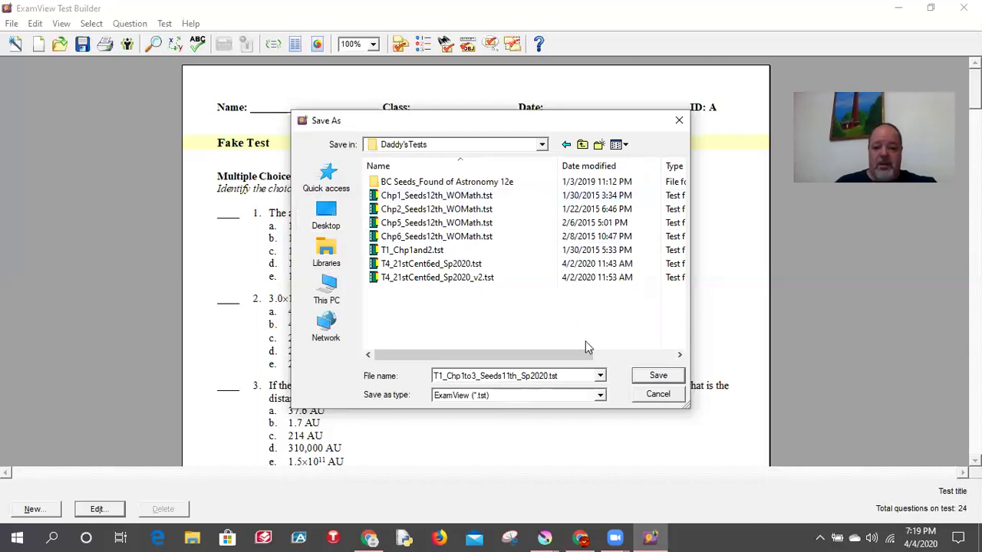
pyautogui.click(661, 376)
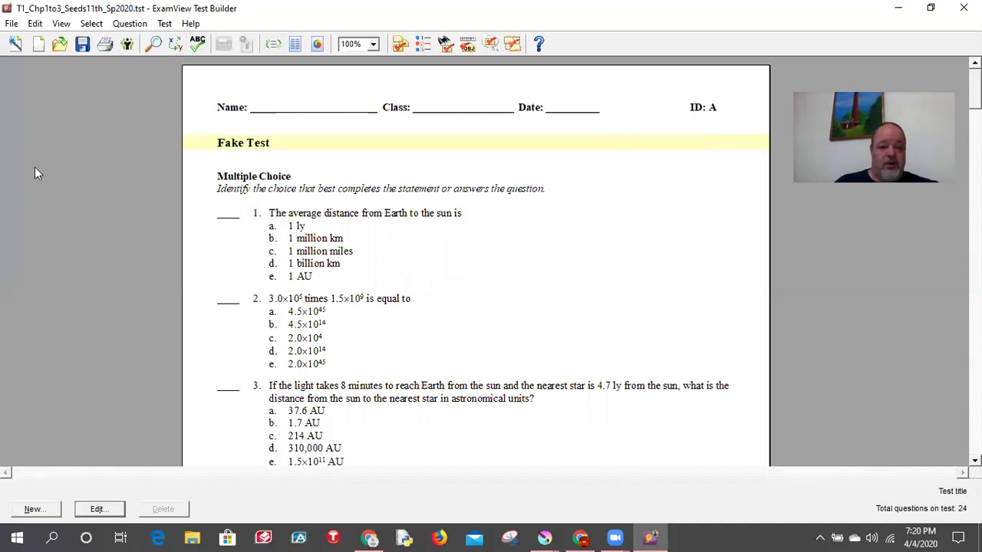
pyautogui.click(11, 23)
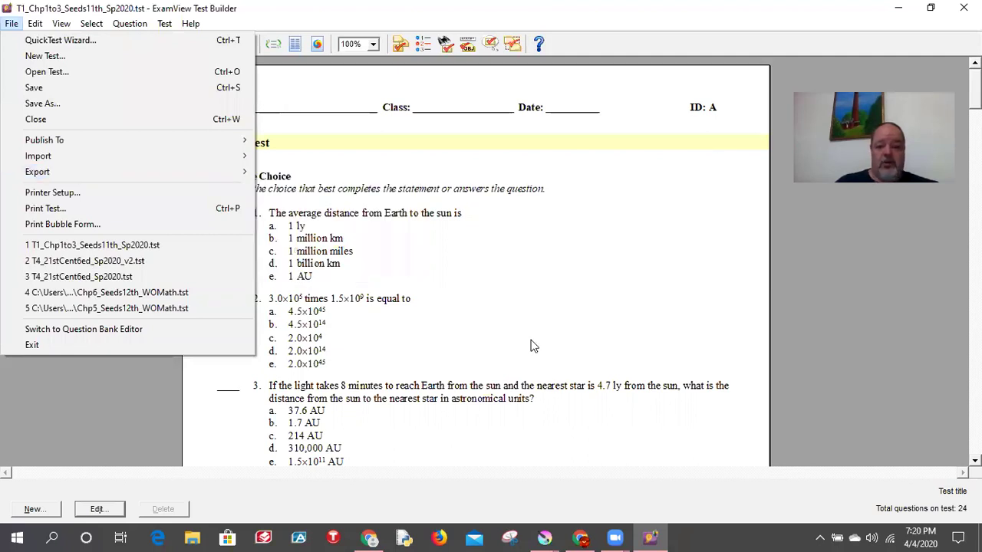
pyautogui.rightClick(528, 279)
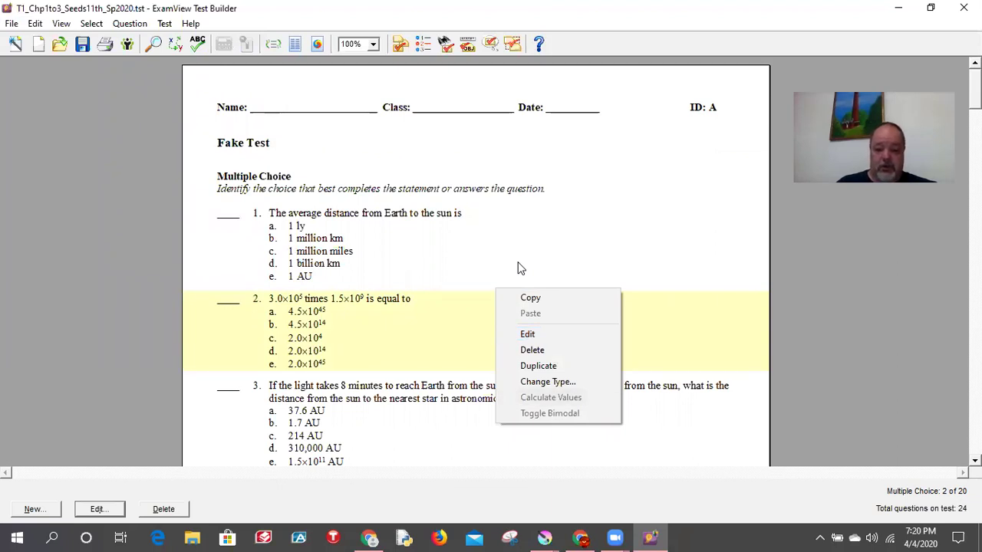
pyautogui.click(519, 267)
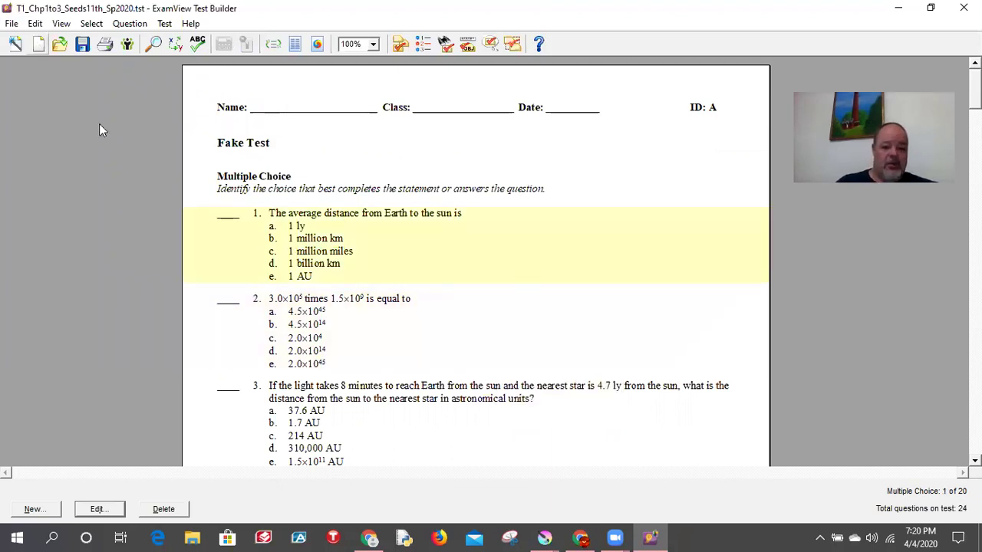
pyautogui.press('Down')
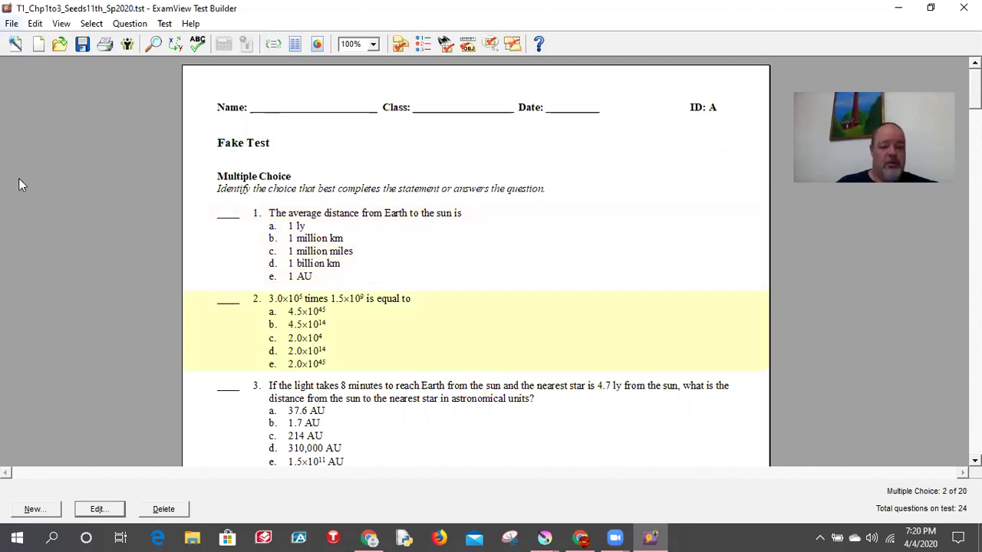
# Start exporting the test in Blackboard 7.1-9.0 format with the file name T1_Chp1to3_Seeds11th_Sp2020.
pyautogui.hotkey('alt', 'f')
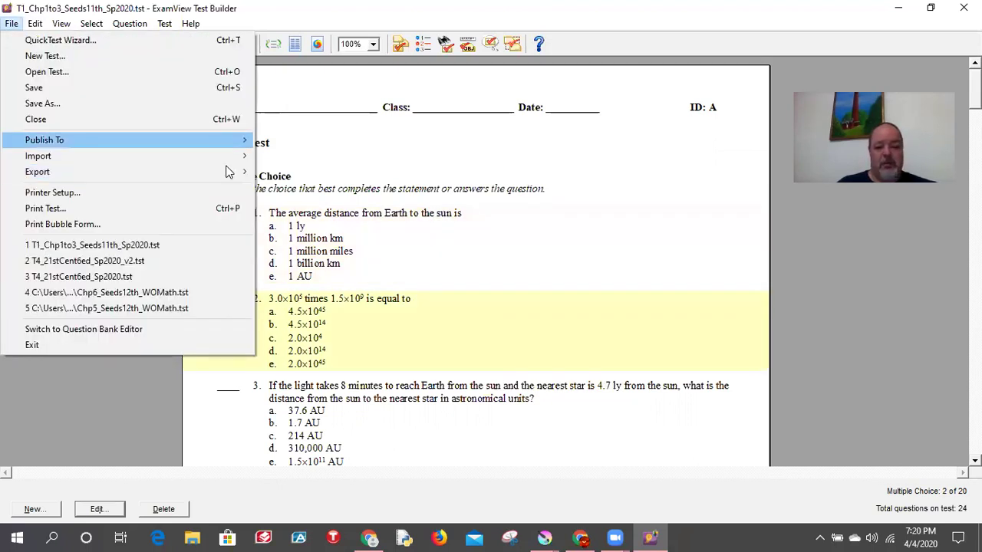
pyautogui.moveTo(244, 158)
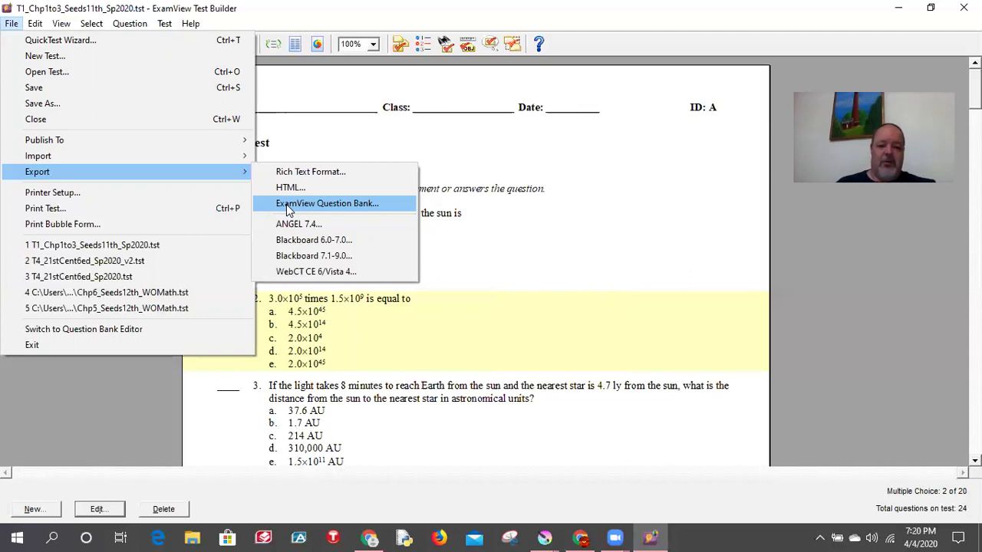
pyautogui.click(286, 255)
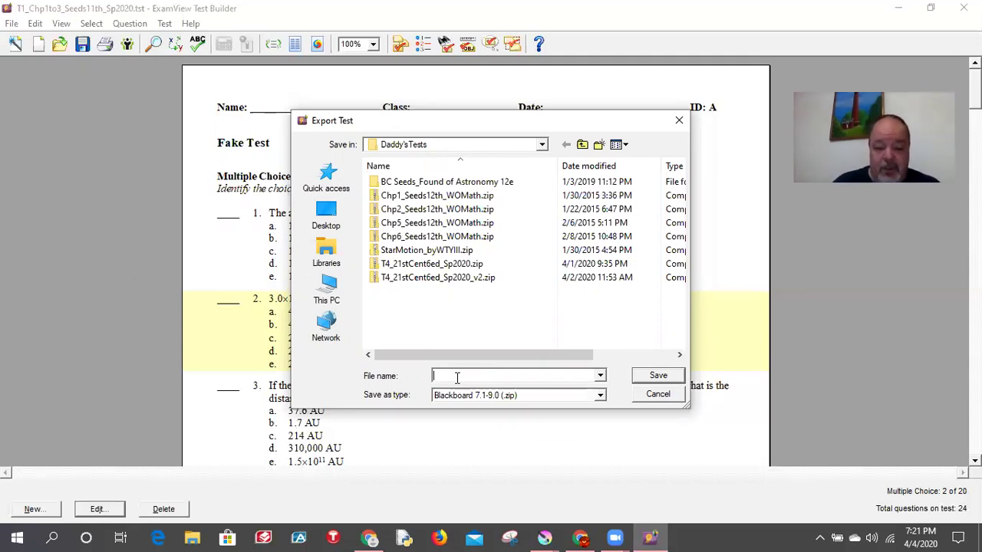
pyautogui.write('T1')
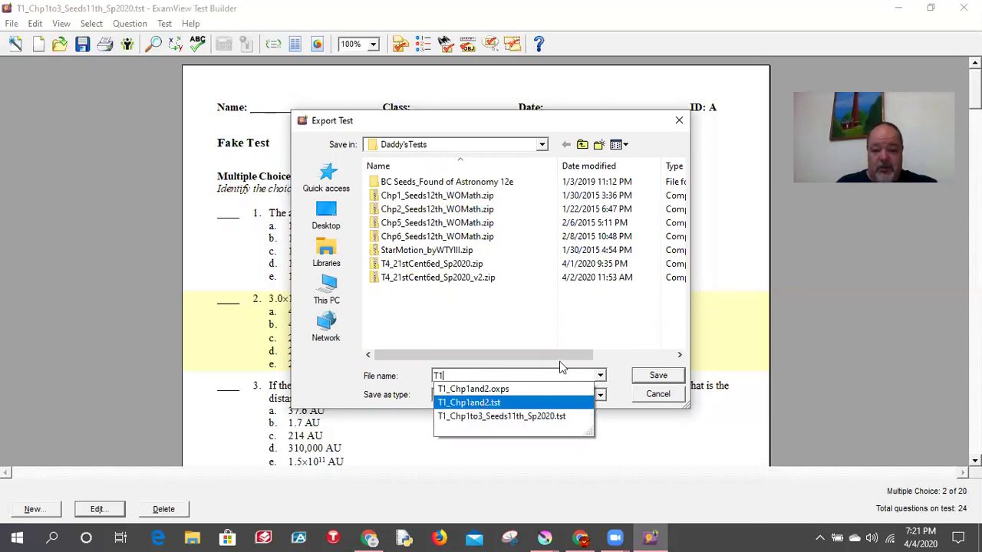
pyautogui.hotkey('ctrl', 'z')
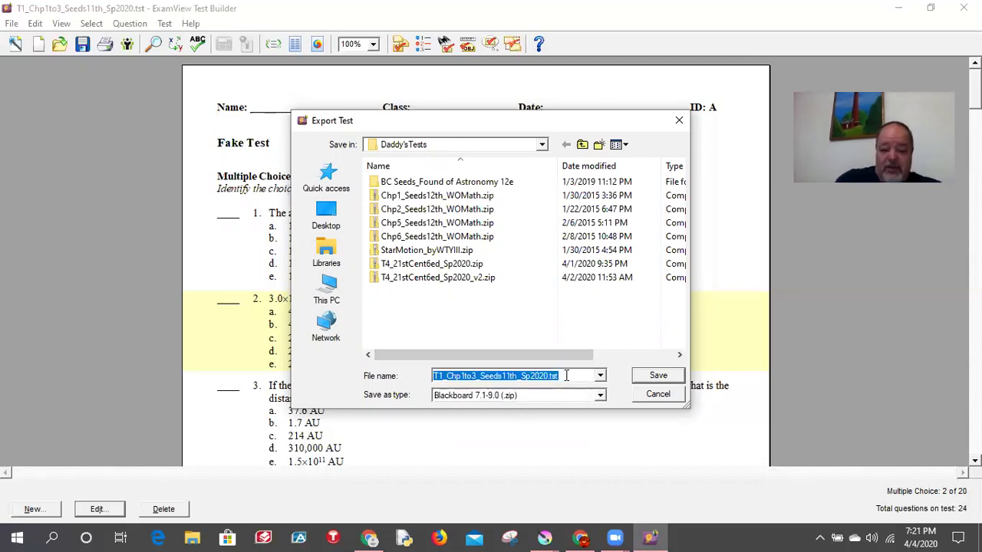
pyautogui.click(566, 375)
pyautogui.press('BackSpace')
pyautogui.press('BackSpace')
pyautogui.press('BackSpace')
pyautogui.press('BackSpace')
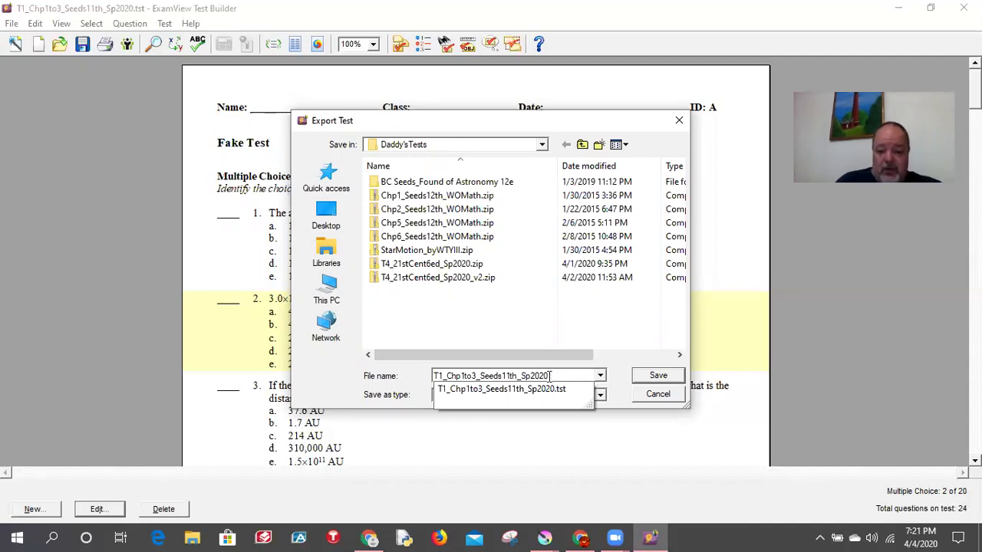
# Copy the whole export file name for reuse and save the zip file in the Daddy'sTests folder.
pyautogui.hotkey('shift', 'Left')
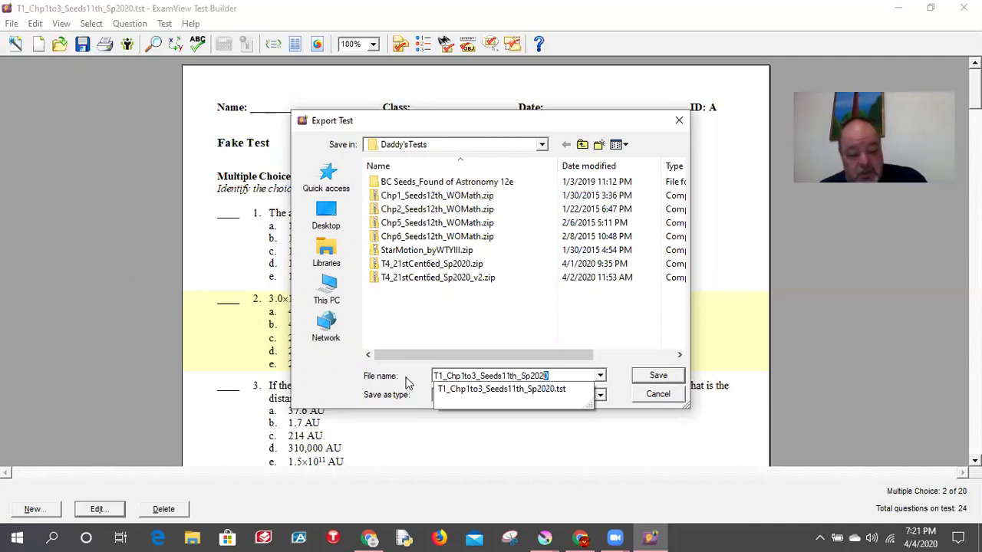
pyautogui.hotkey('shift', 'Home')
pyautogui.hotkey('ctrl', 'c')
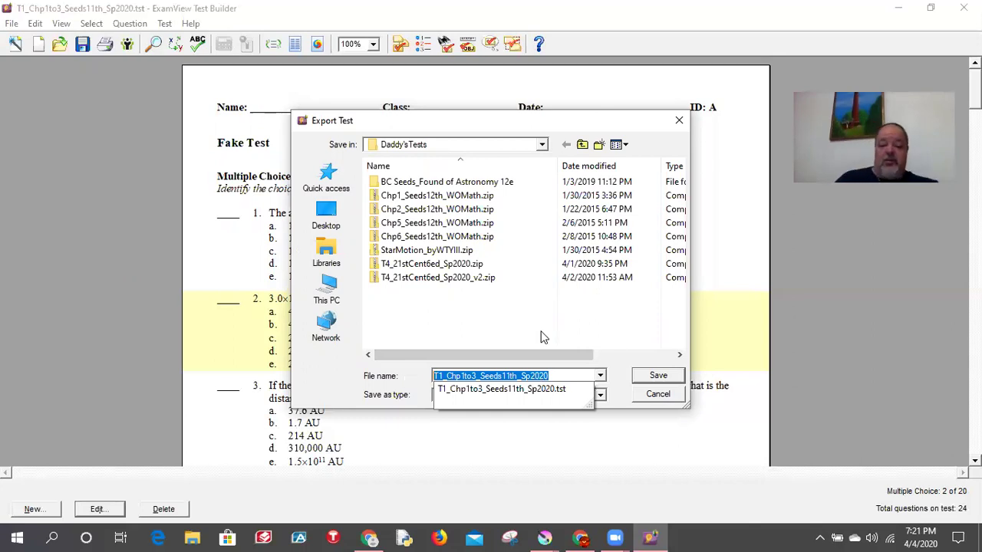
pyautogui.click(618, 385)
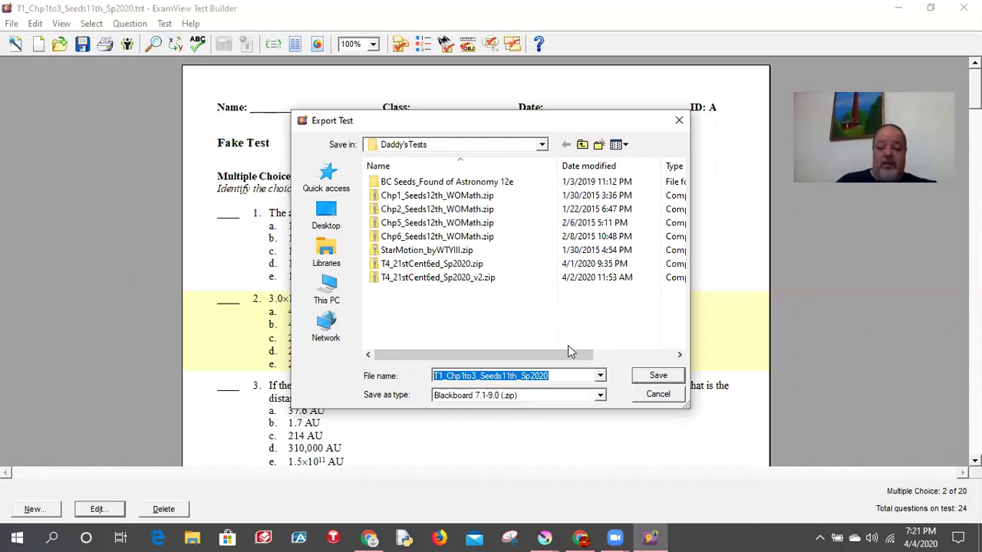
pyautogui.click(658, 376)
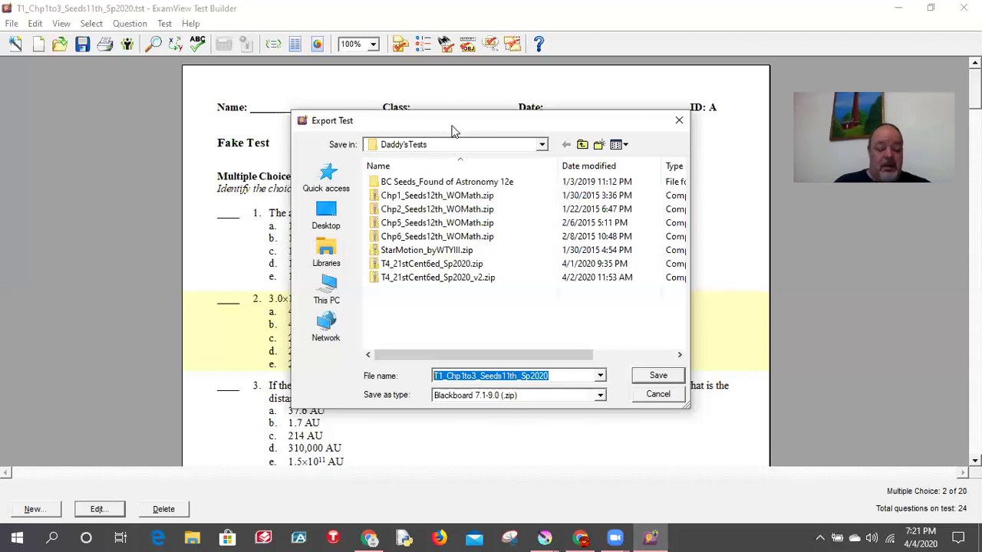
# Enter T1_Chp1to3_Seeds11th_Sp2020 as both the test name and the image directory name, and run the Blackboard export.
pyautogui.click(424, 195)
pyautogui.hotkey('ctrl', 'v')
pyautogui.click(482, 348)
pyautogui.hotkey('ctrl', 'v')
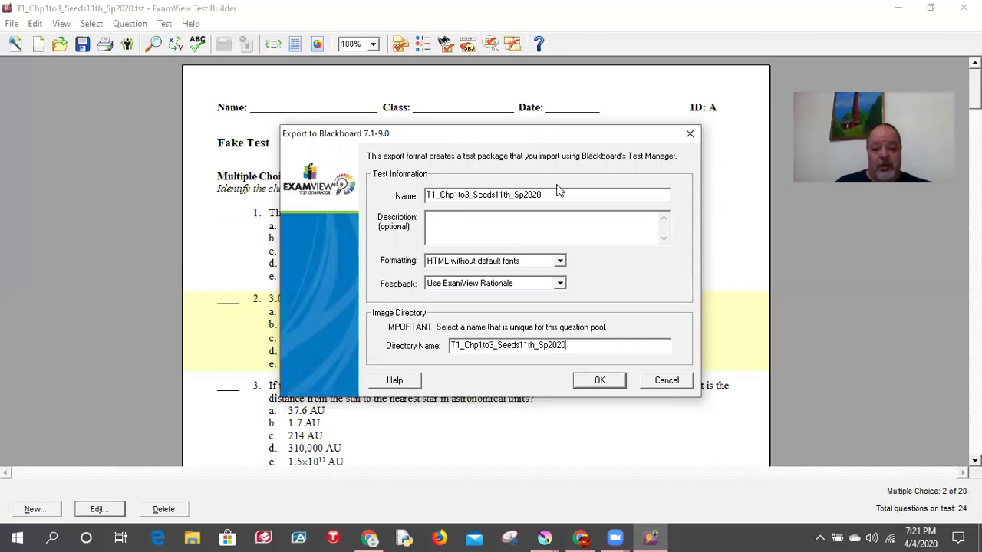
pyautogui.click(601, 382)
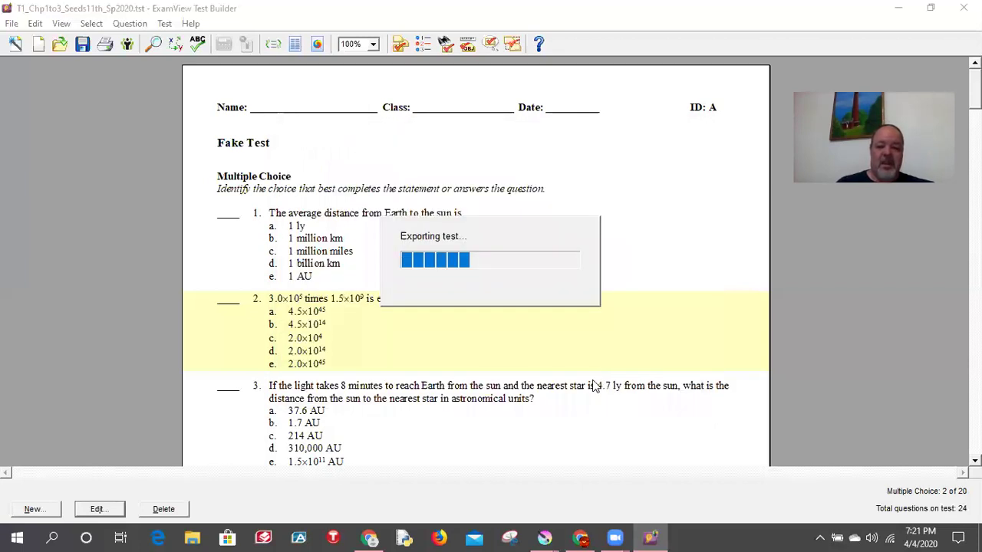
# Minimize ExamView and look for the exported T1_Chp1to3_Seeds11th_Sp2020.zip in the Daddy'sTests folder inside DaddysStuff on the desktop.
pyautogui.click(898, 8)
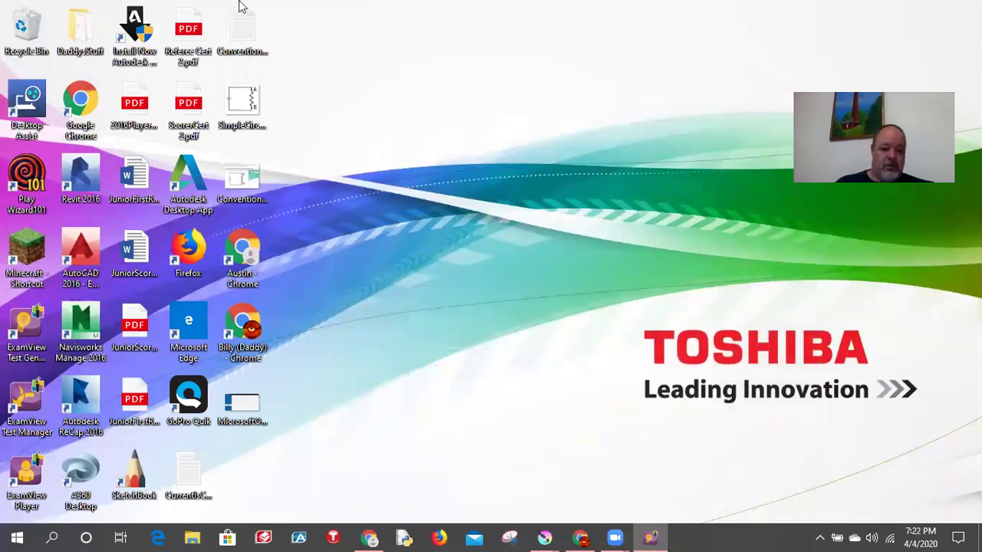
pyautogui.click(106, 19)
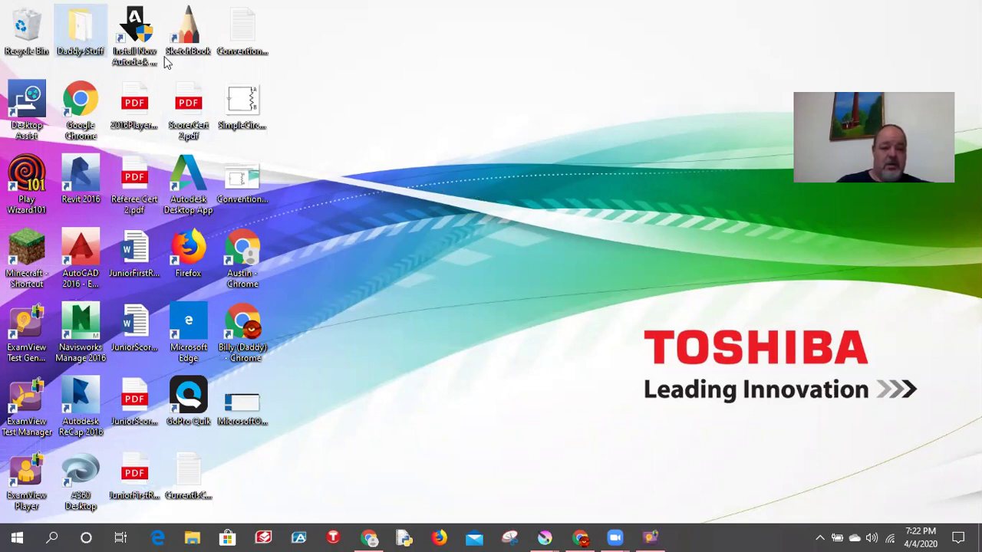
pyautogui.doubleClick(76, 31)
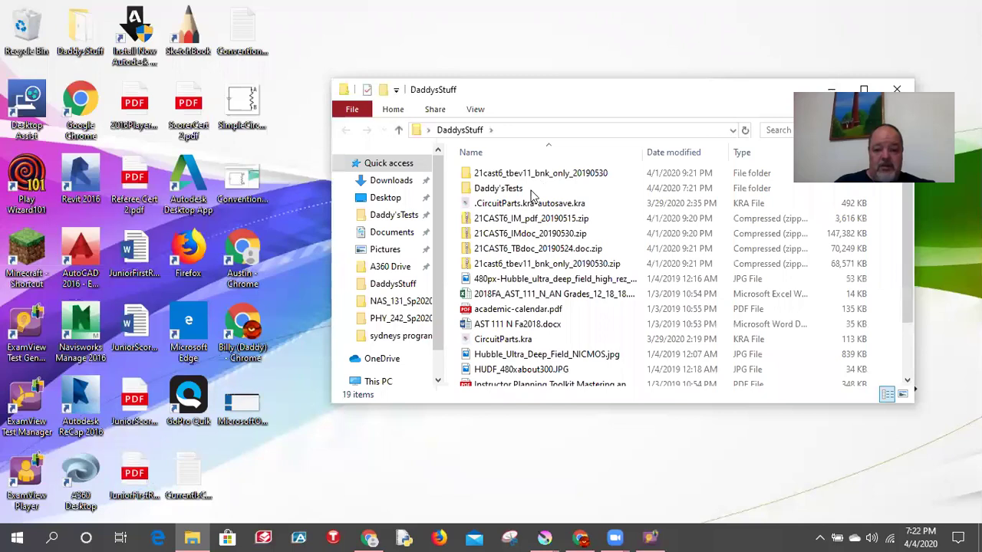
pyautogui.doubleClick(506, 188)
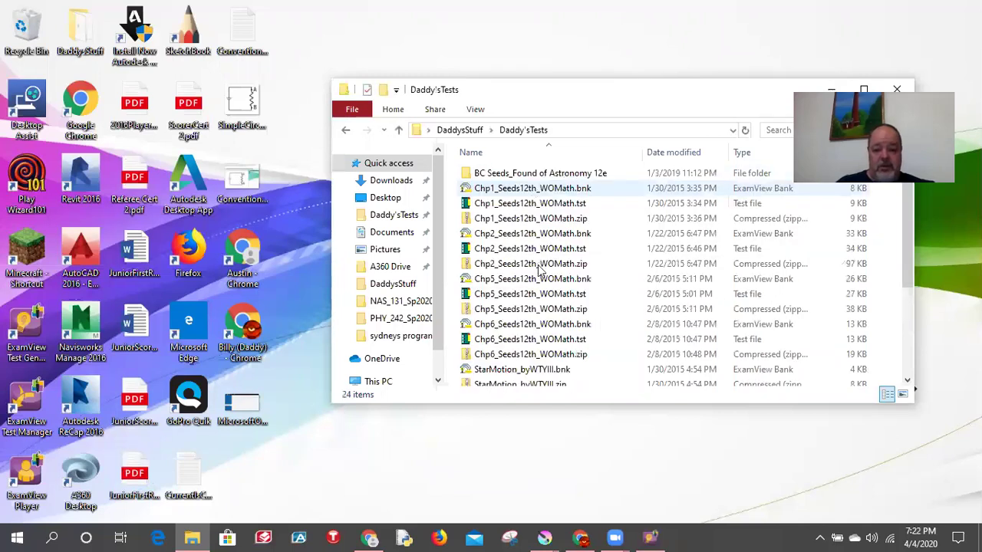
pyautogui.scroll(-2, 539, 269)
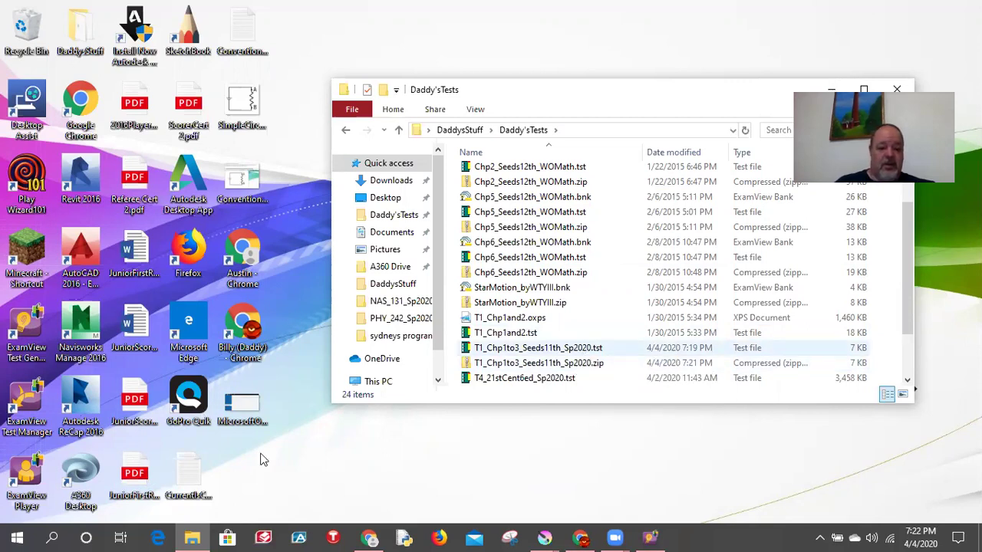
pyautogui.click(563, 461)
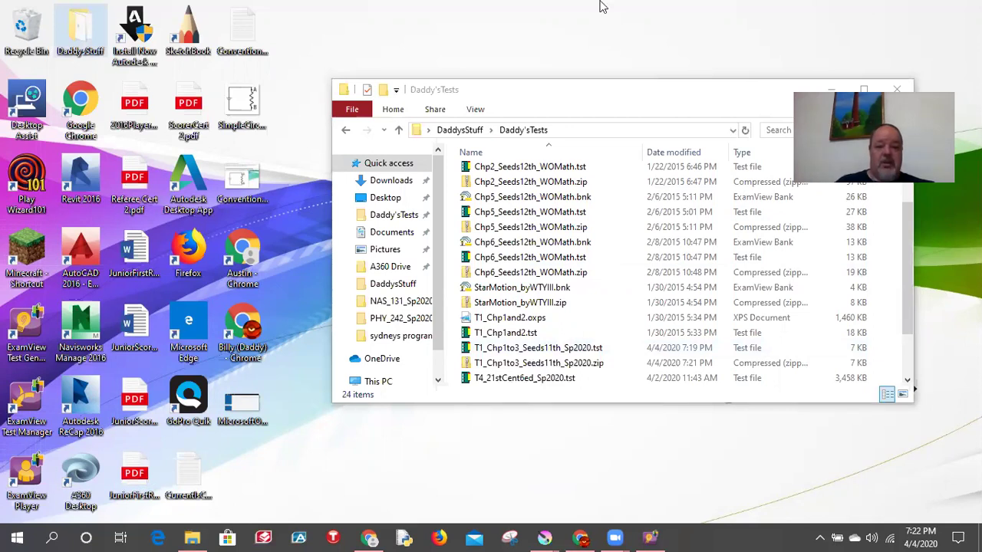
pyautogui.click(577, 370)
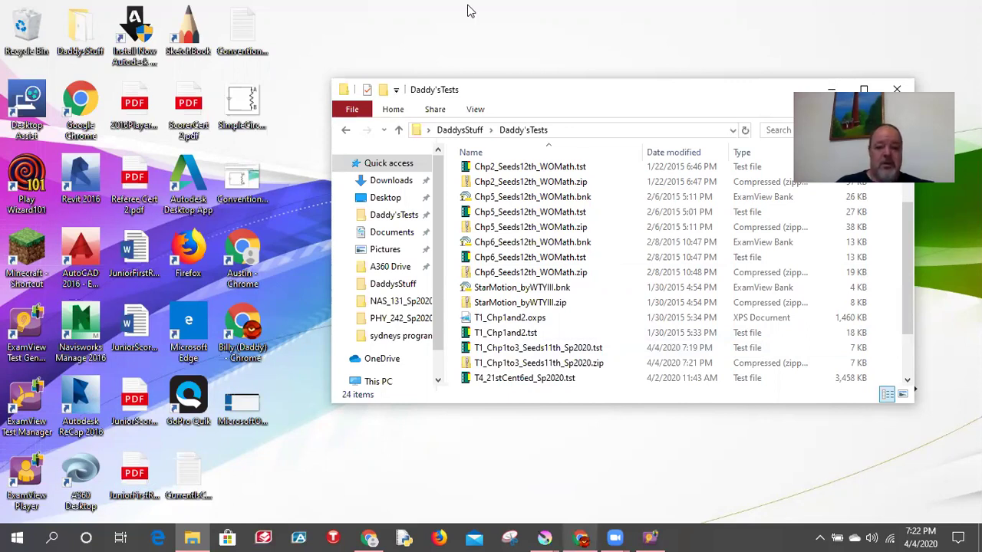
# Switch to Chrome, open the Elements of Astronomy NAS.130.O02B.SP20 course in Canvas, and open its course content import page.
pyautogui.hotkey('alt', 'Tab')
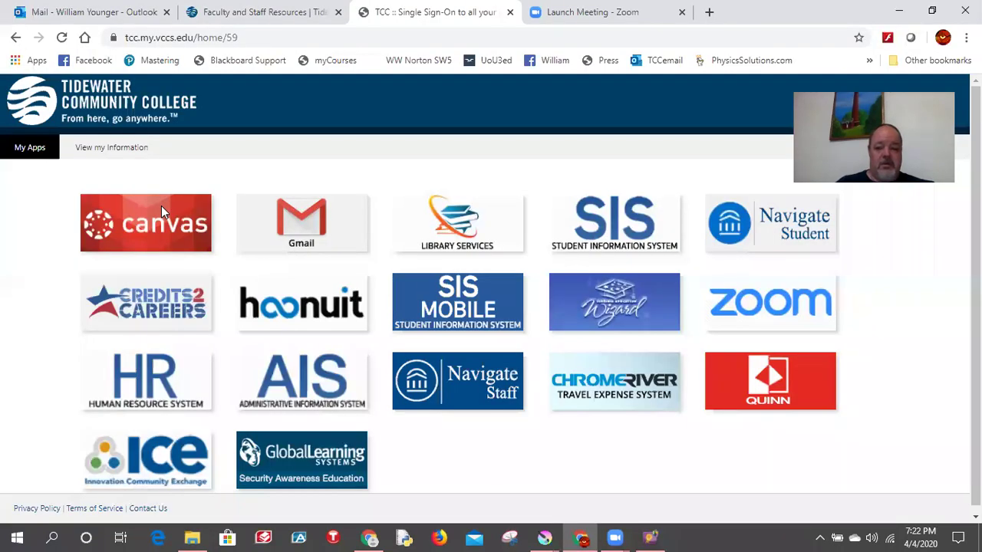
pyautogui.click(161, 211)
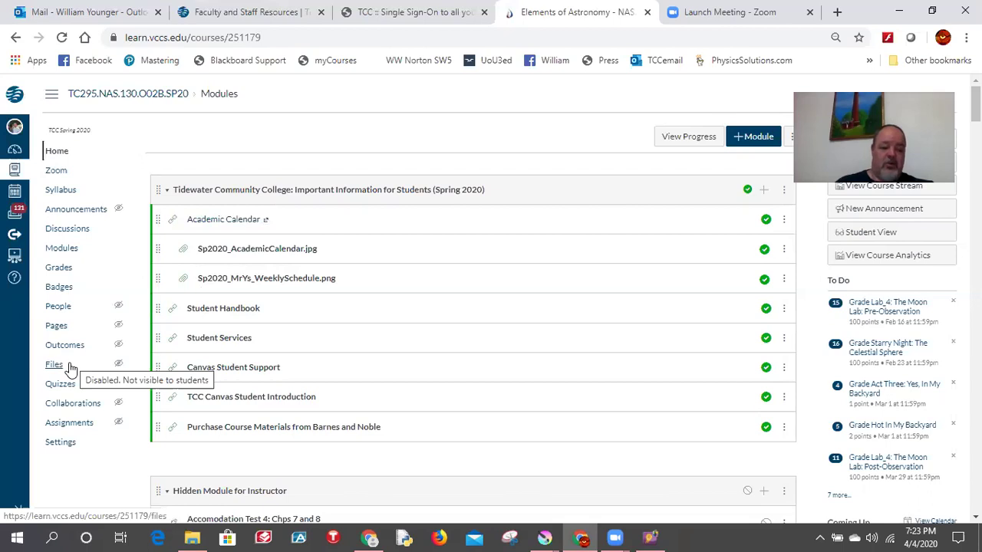
pyautogui.click(65, 444)
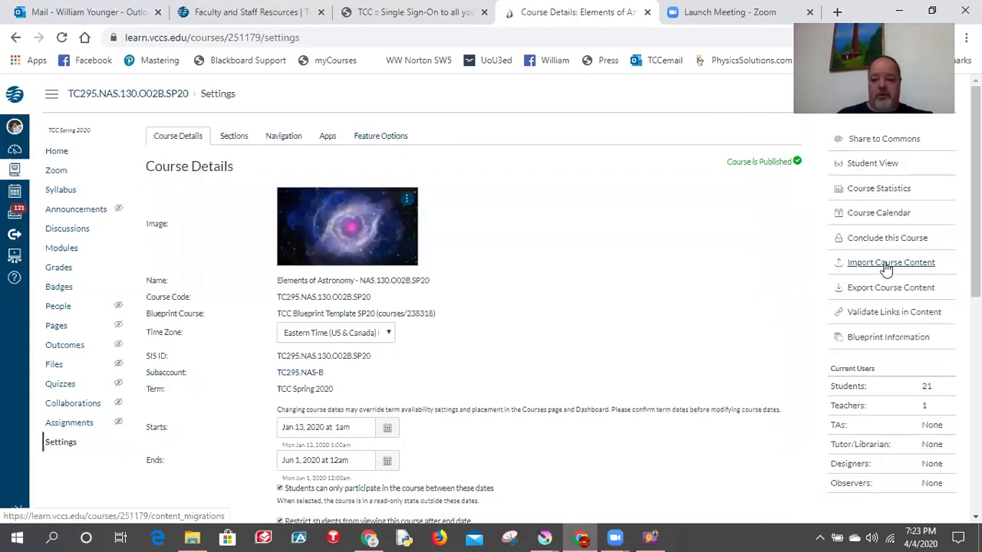
pyautogui.click(886, 263)
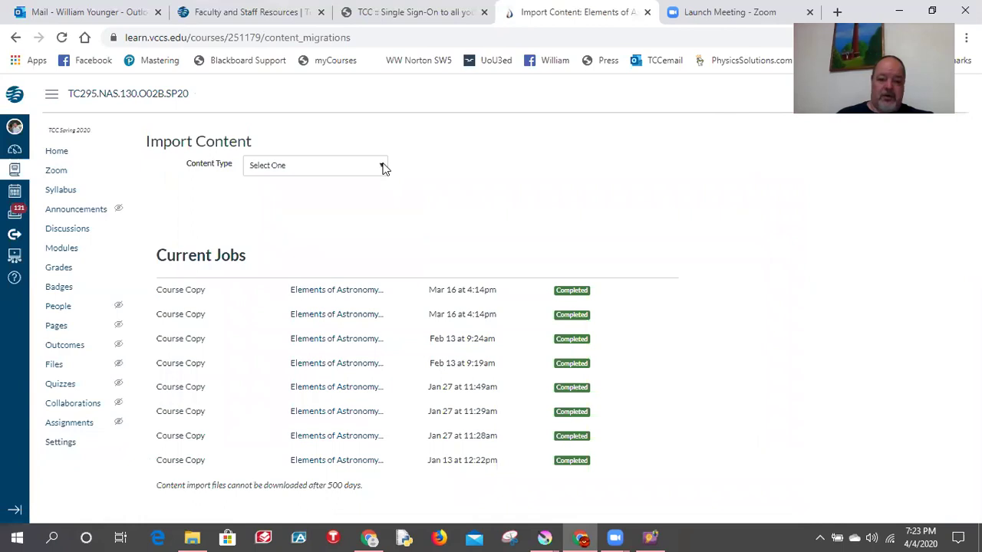
# Import all content from T1_Chp1to3_Seeds11th_Sp2020.zip into the course, using the Blackboard 6/7/8/9 export .zip file content type.
pyautogui.click(383, 168)
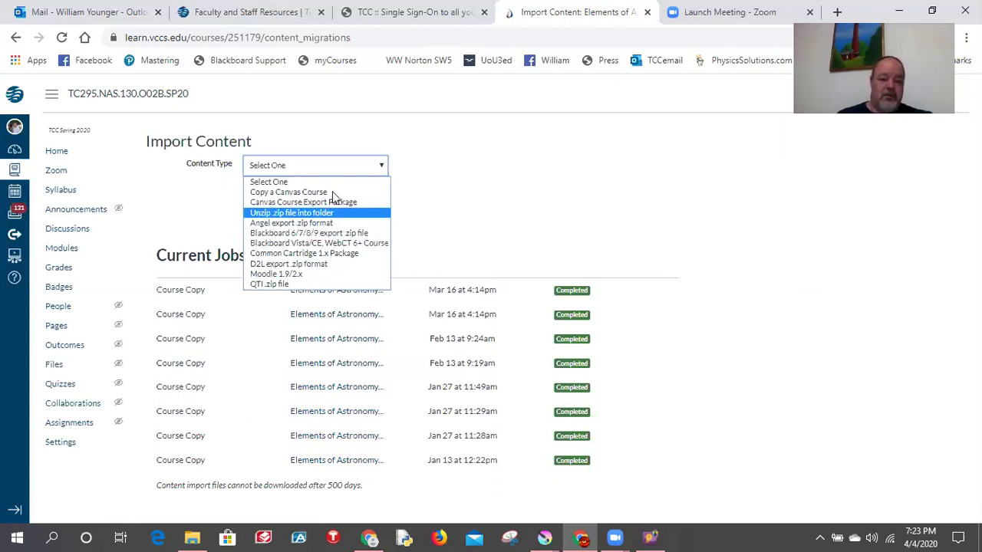
pyautogui.click(350, 234)
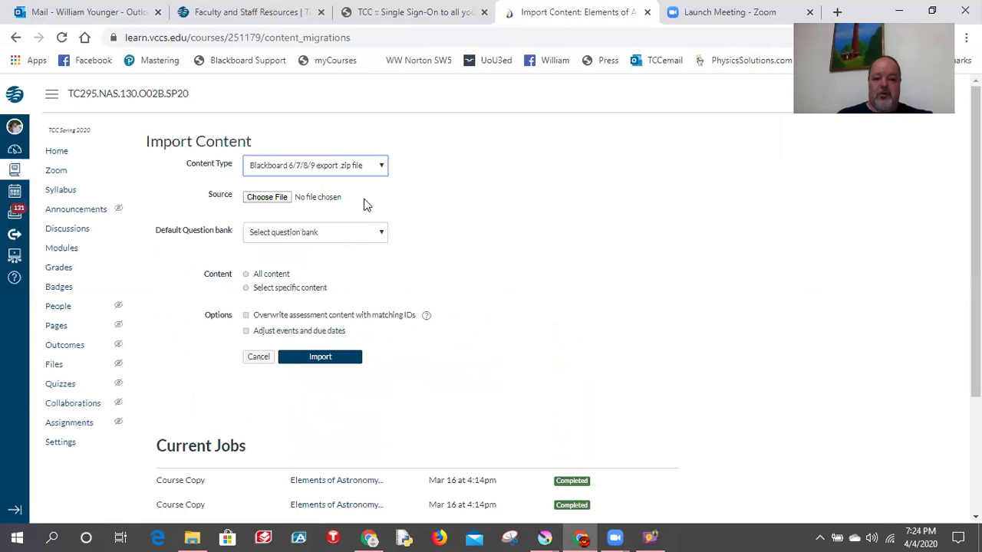
pyautogui.click(278, 198)
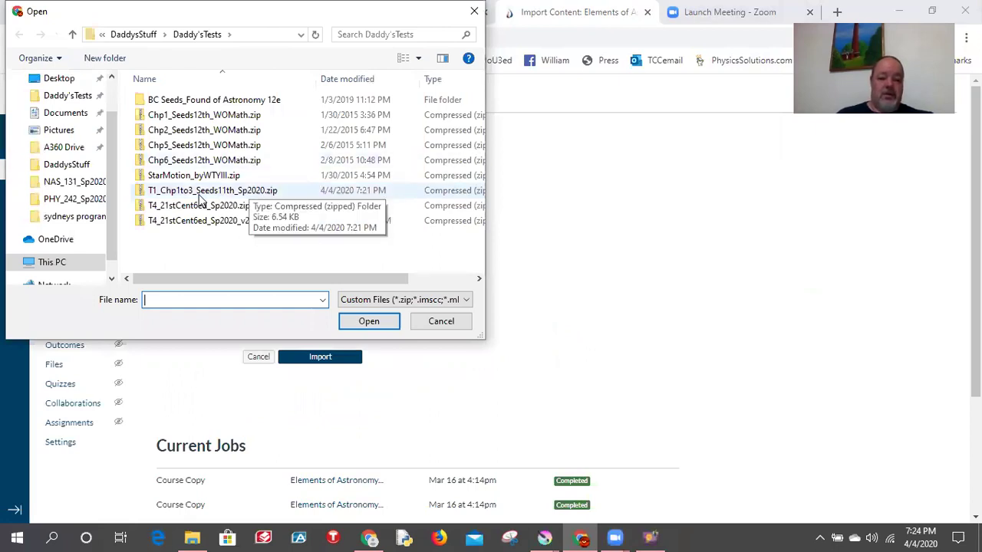
pyautogui.click(373, 319)
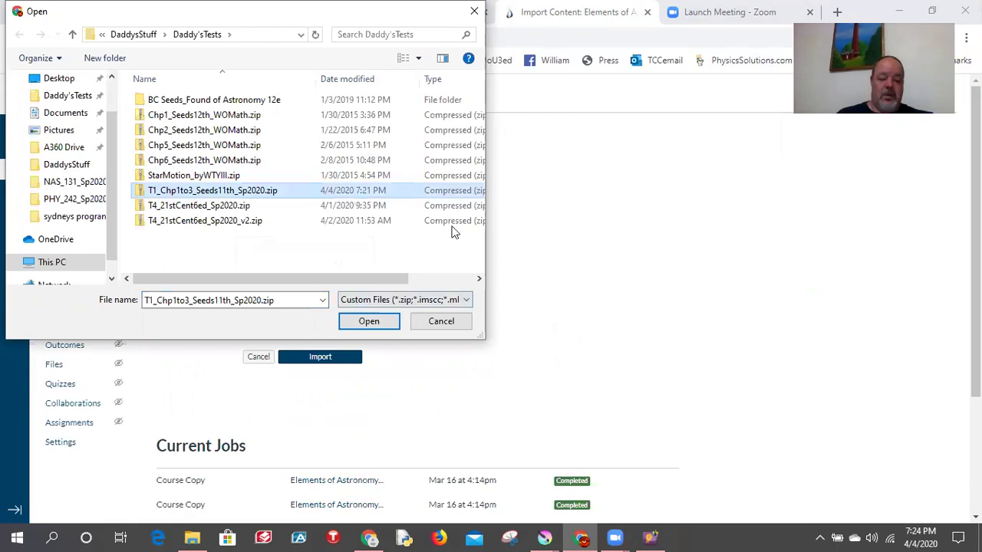
pyautogui.press('Return')
pyautogui.click(247, 275)
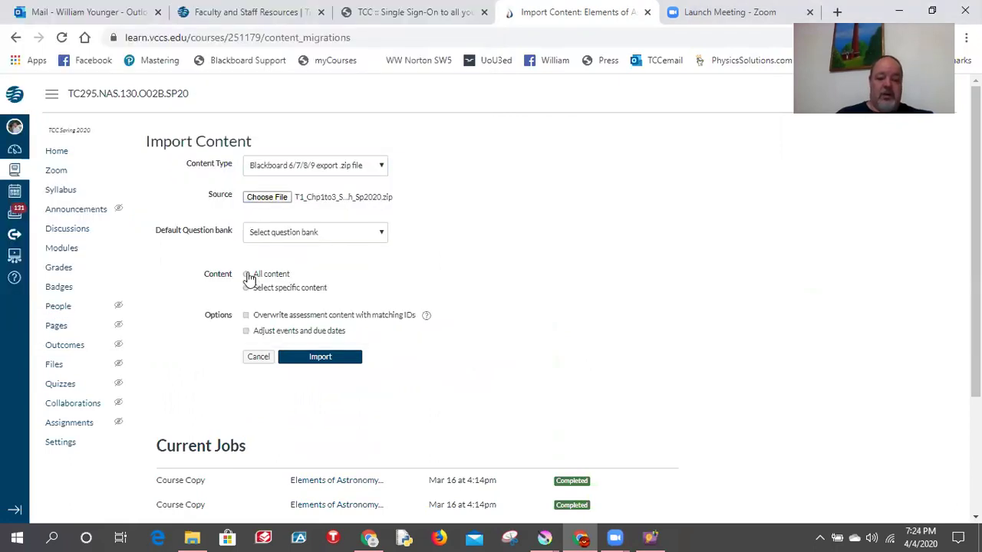
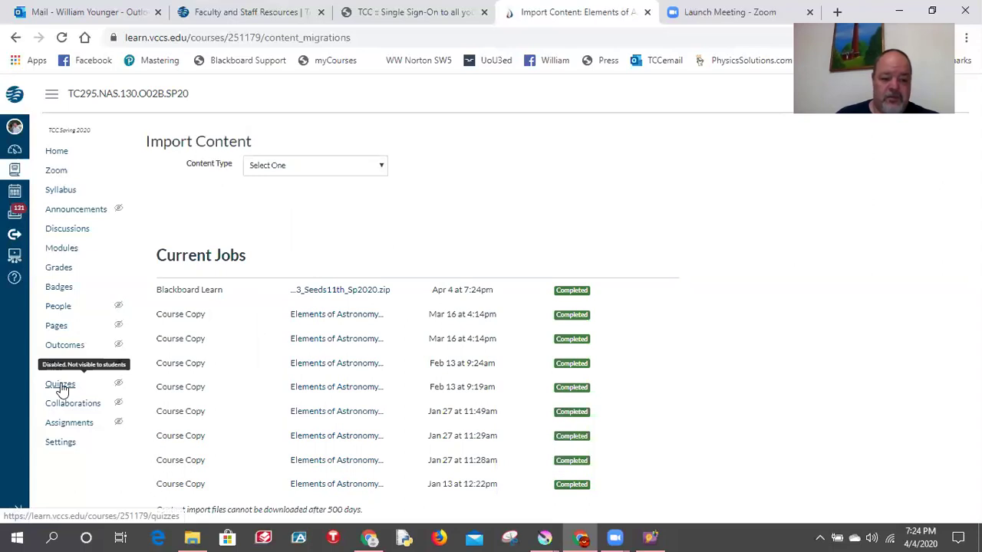
# Create a new quiz in the course and title it Fake Test.
pyautogui.click(62, 389)
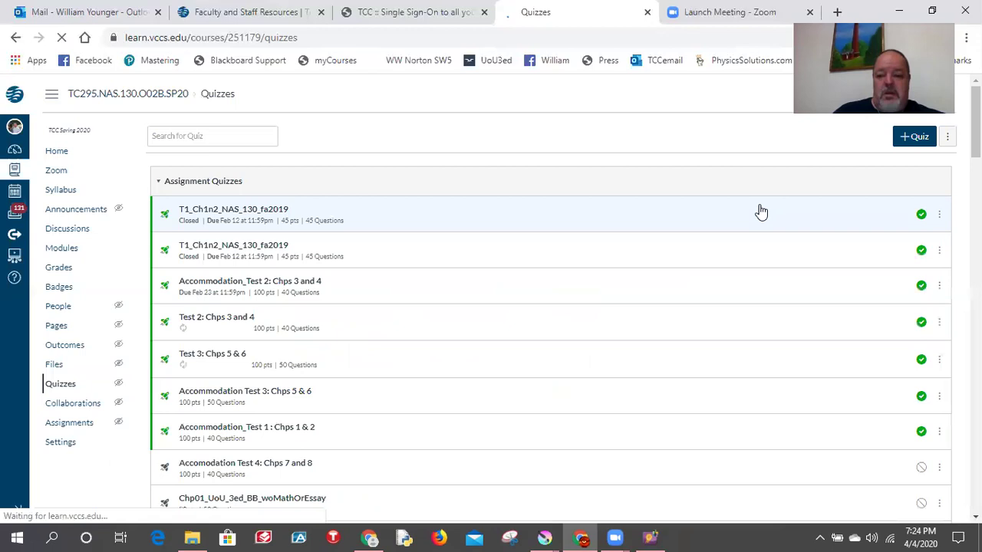
pyautogui.click(920, 142)
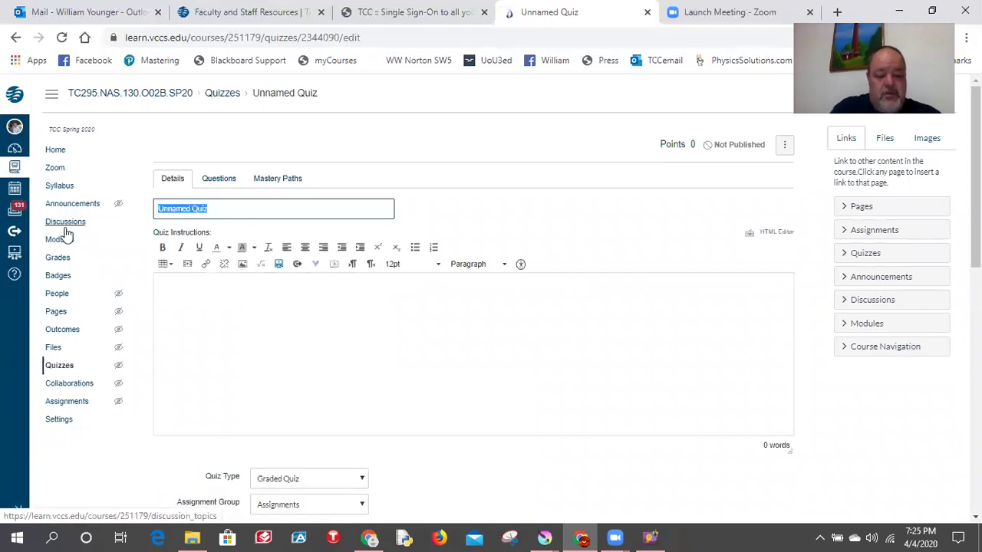
pyautogui.write('Fake T')
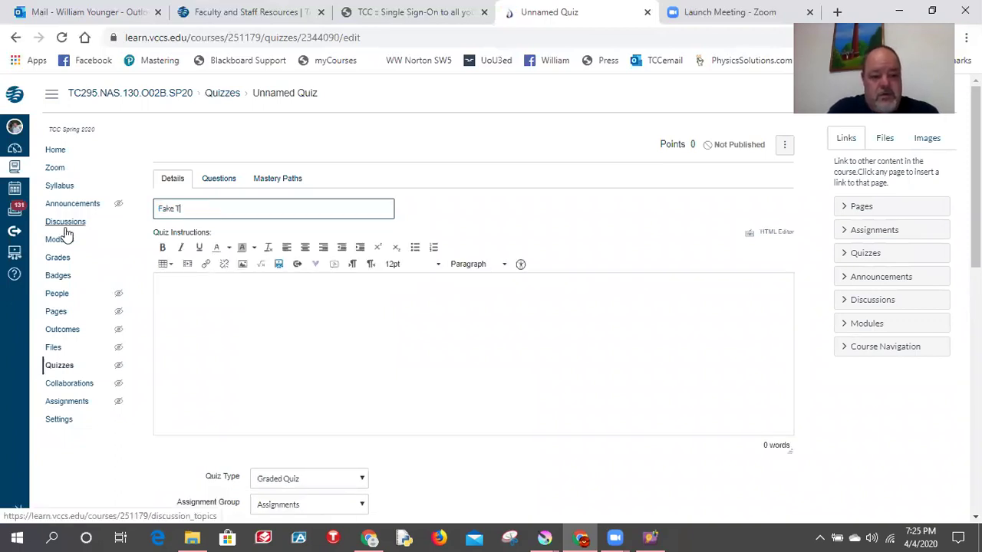
pyautogui.write('est')
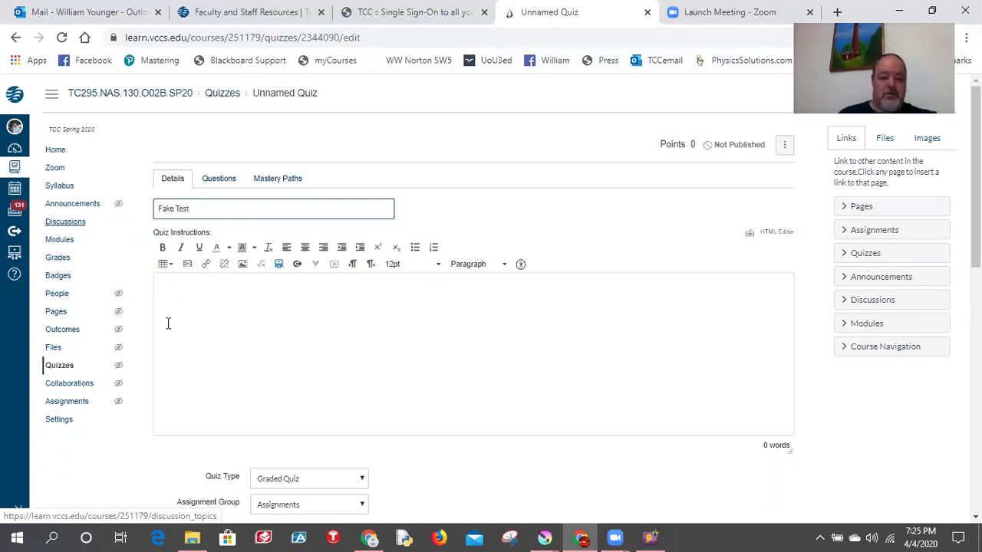
# Allow multiple attempts on the quiz with the highest score kept, and stop letting students see the correct answers.
pyautogui.scroll(-1, 240, 309)
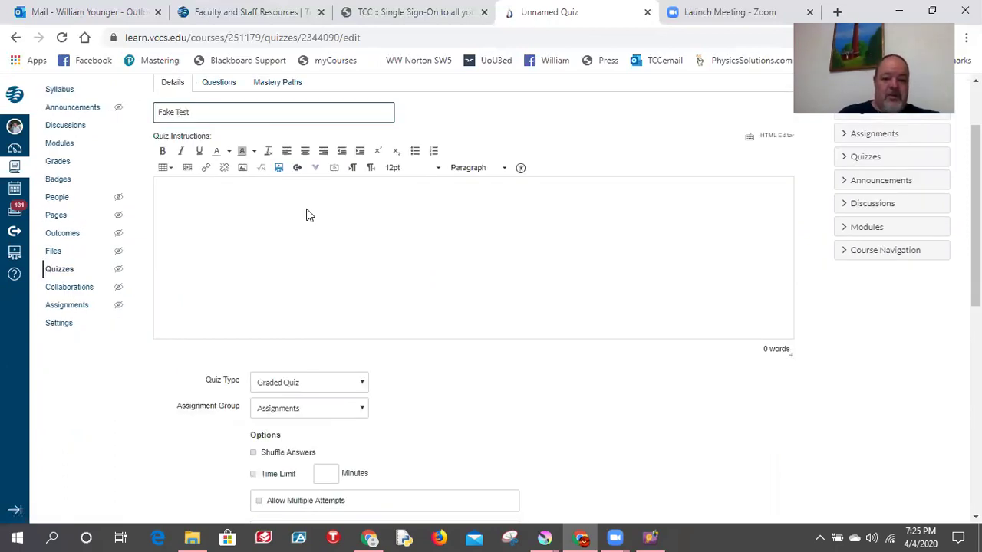
pyautogui.scroll(-3, 263, 241)
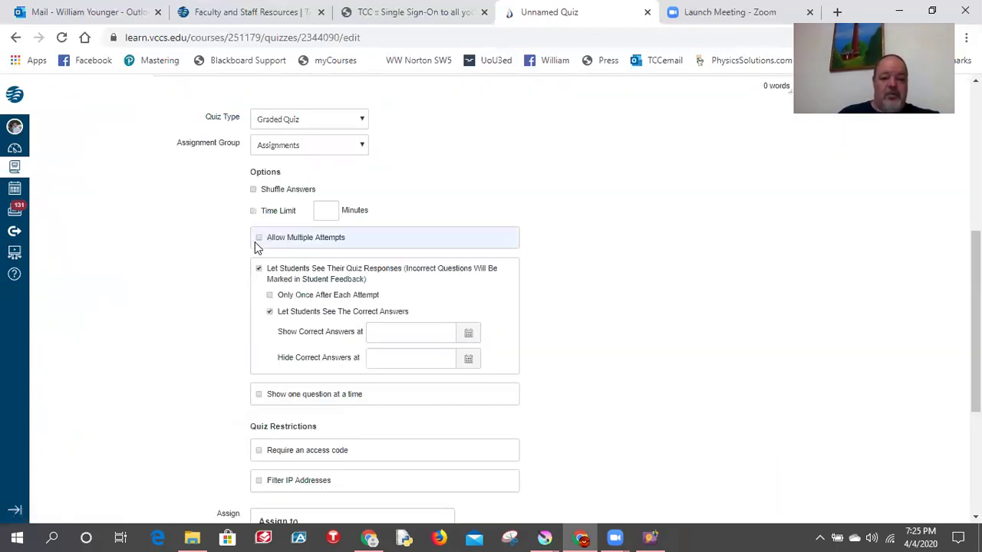
pyautogui.click(260, 239)
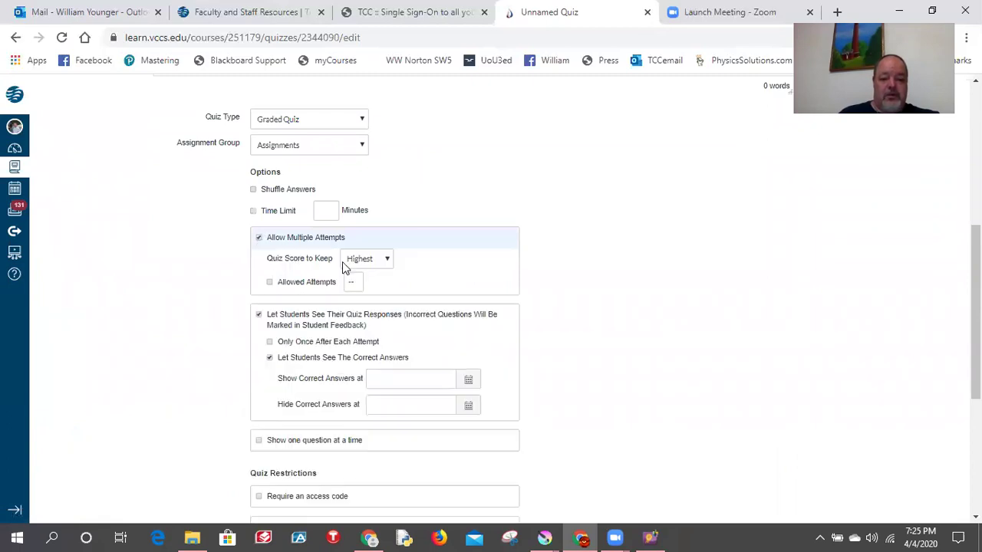
pyautogui.click(384, 261)
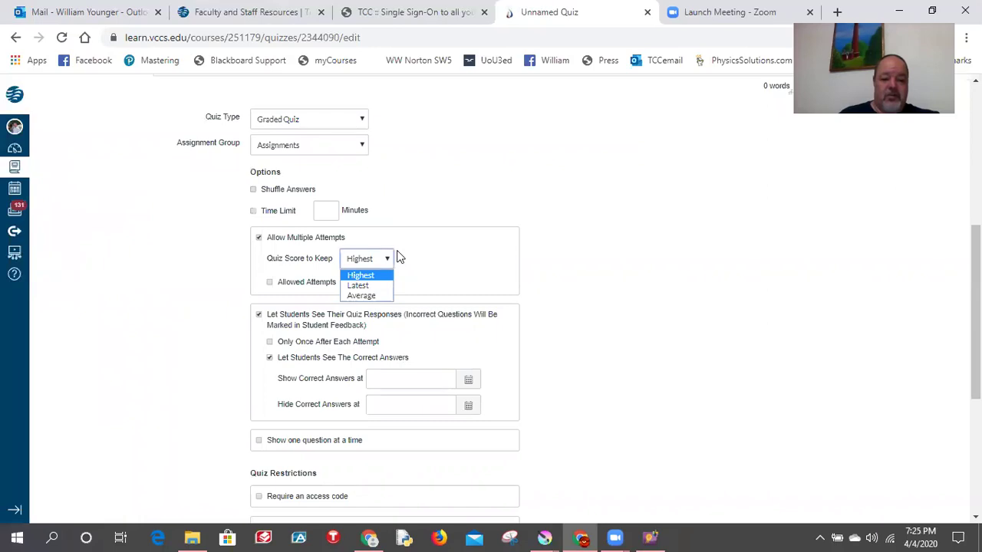
pyautogui.click(270, 286)
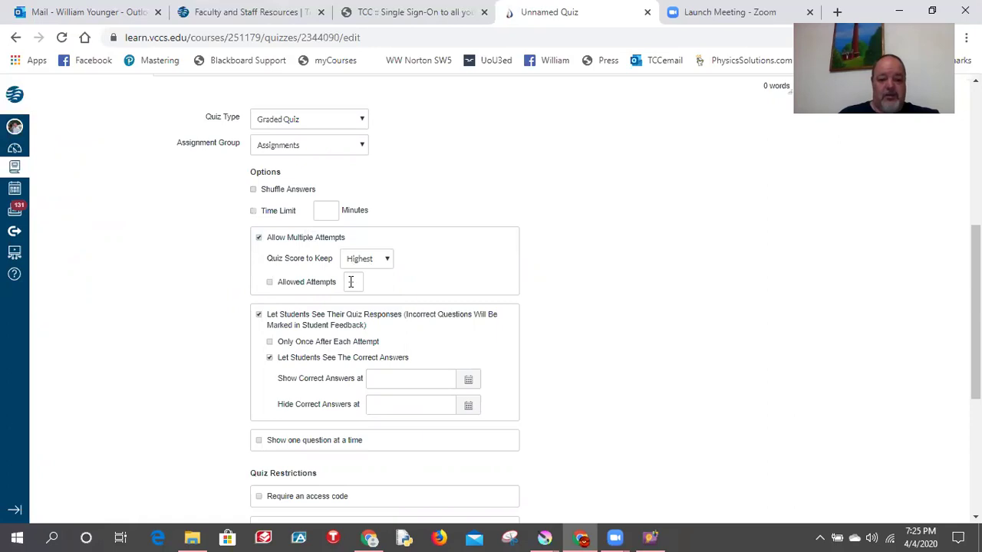
pyautogui.click(269, 358)
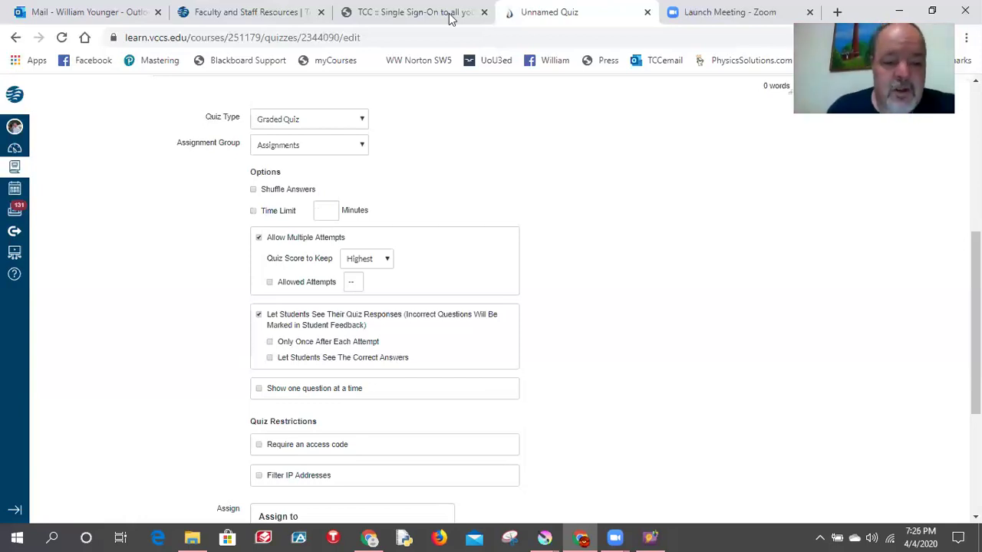
# Review the remaining quiz settings and open the search for existing questions to add to the quiz.
pyautogui.scroll(-1, 412, 143)
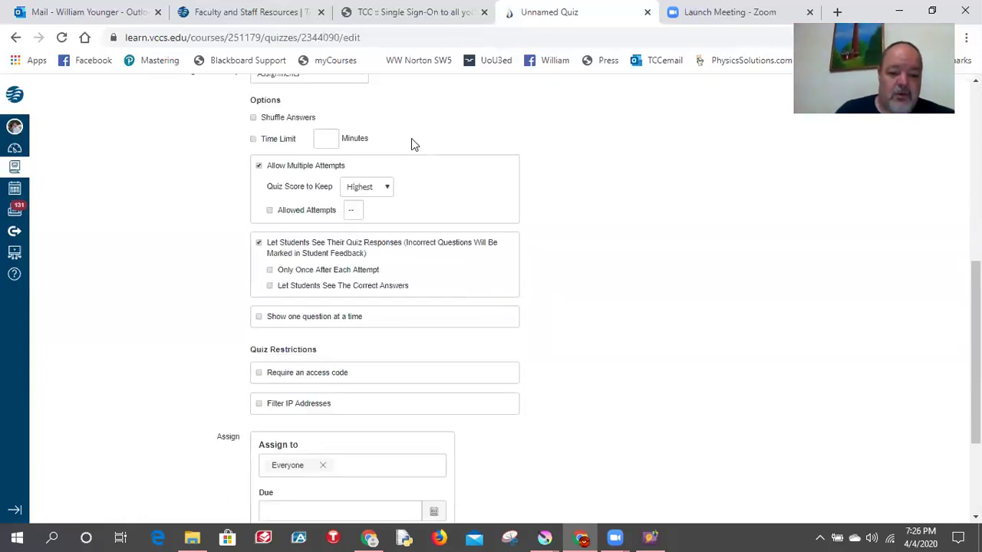
pyautogui.scroll(-1, 412, 142)
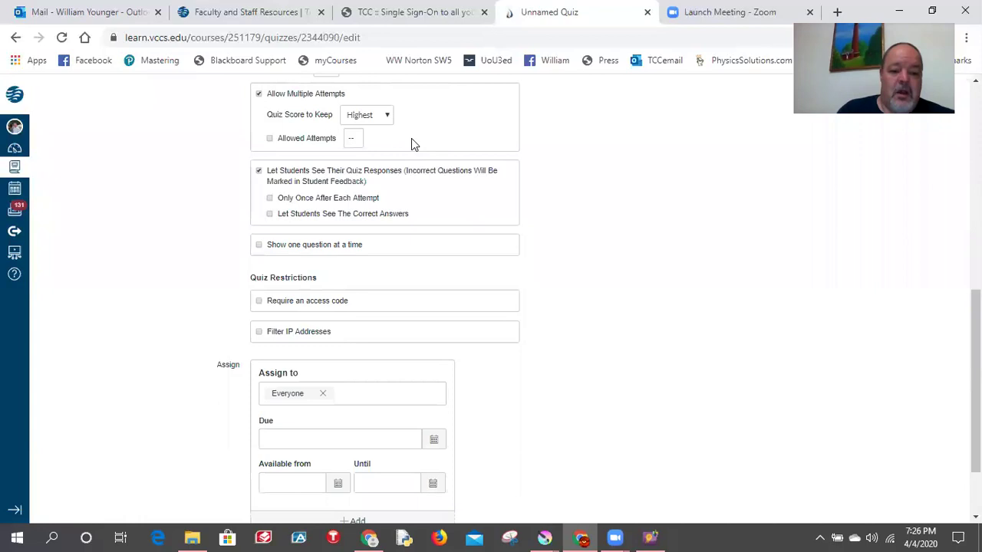
pyautogui.scroll(-1, 287, 183)
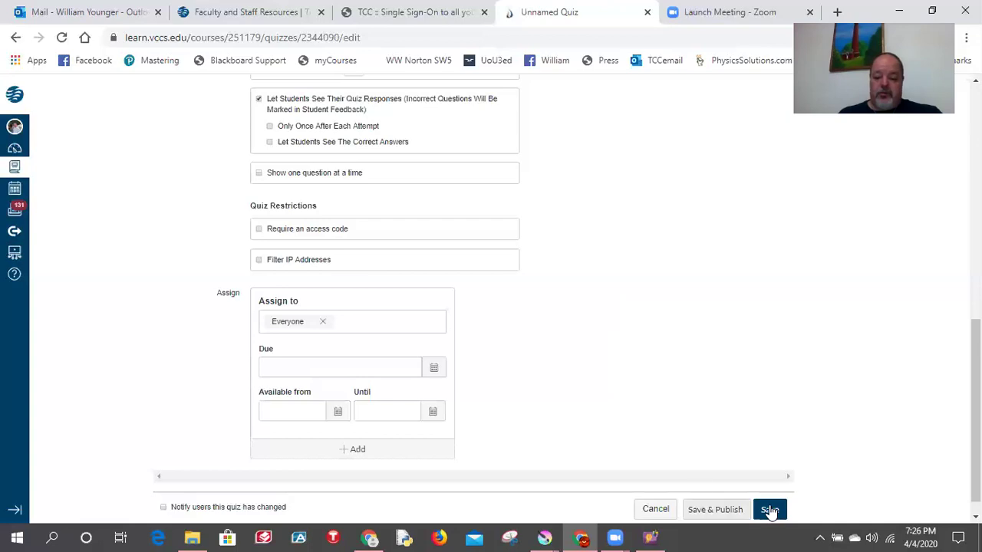
pyautogui.scroll(15, 692, 470)
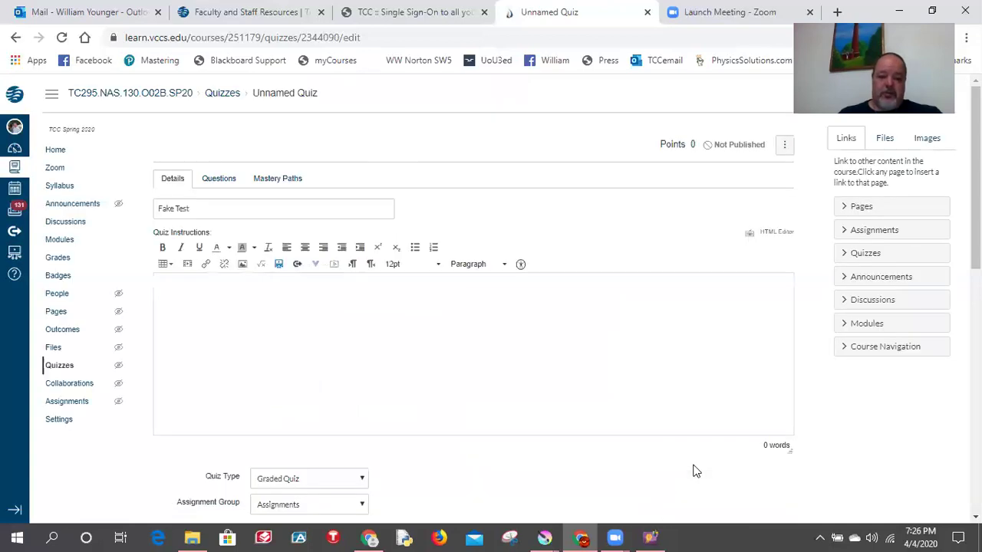
pyautogui.scroll(-3, 693, 471)
pyautogui.scroll(2, 213, 129)
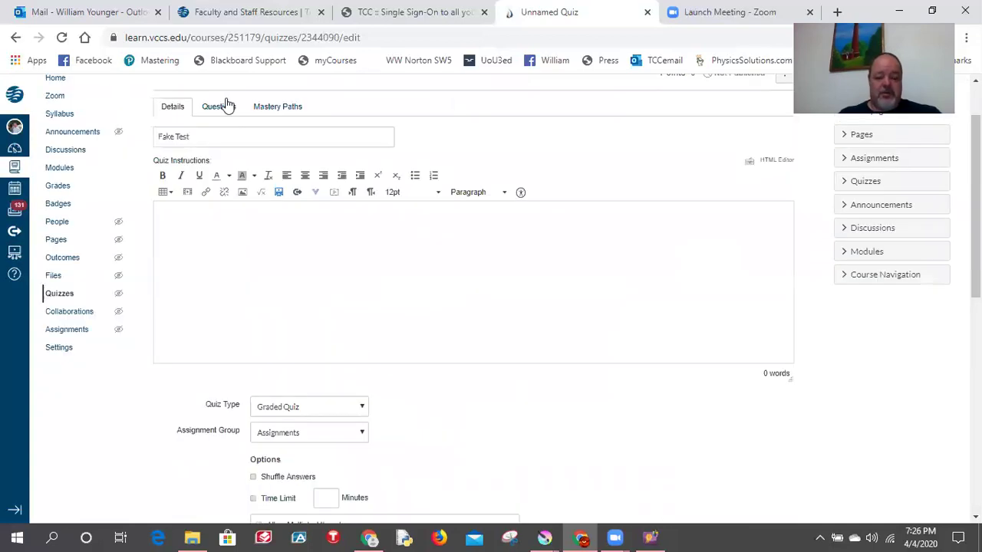
pyautogui.click(219, 106)
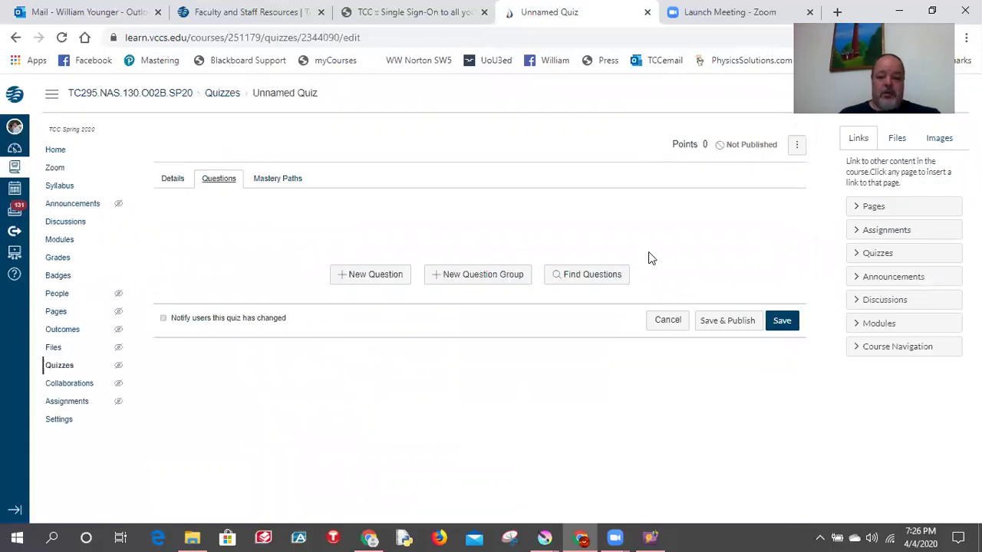
pyautogui.click(593, 276)
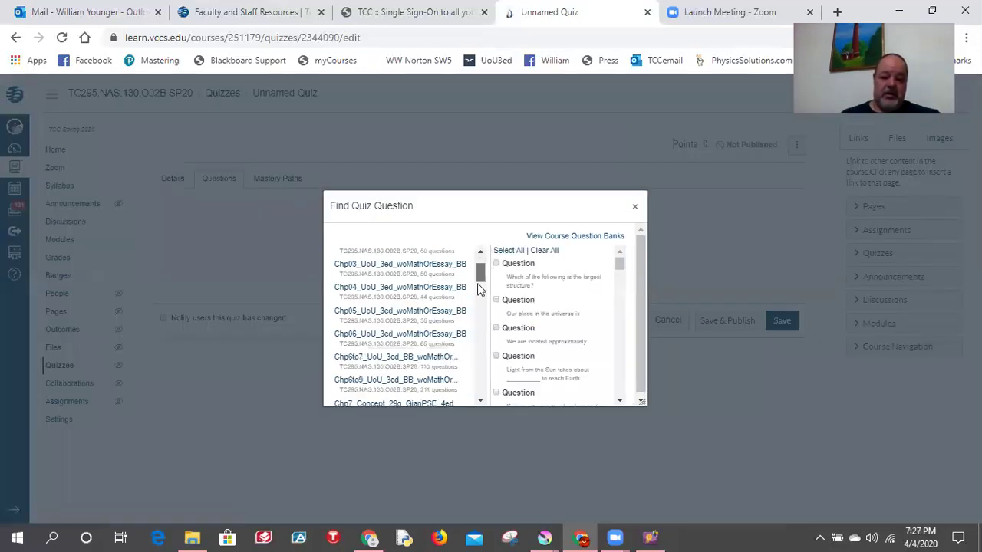
# Add all questions from the T1_Chp1to3_Seeds11th_Sp2020 question bank to the quiz.
pyautogui.scroll(-4, 473, 307)
pyautogui.scroll(-4, 466, 341)
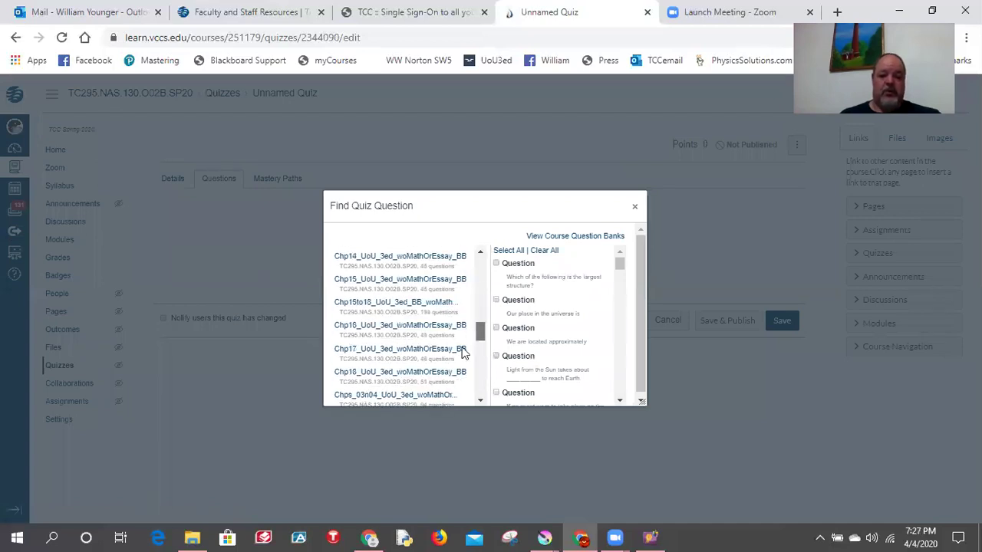
pyautogui.scroll(-8, 458, 357)
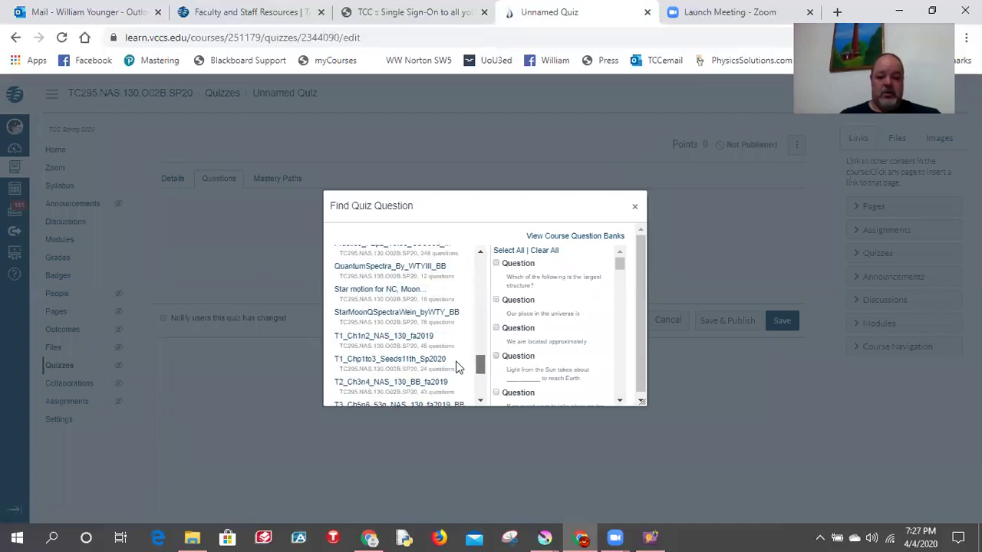
pyautogui.scroll(-1, 457, 369)
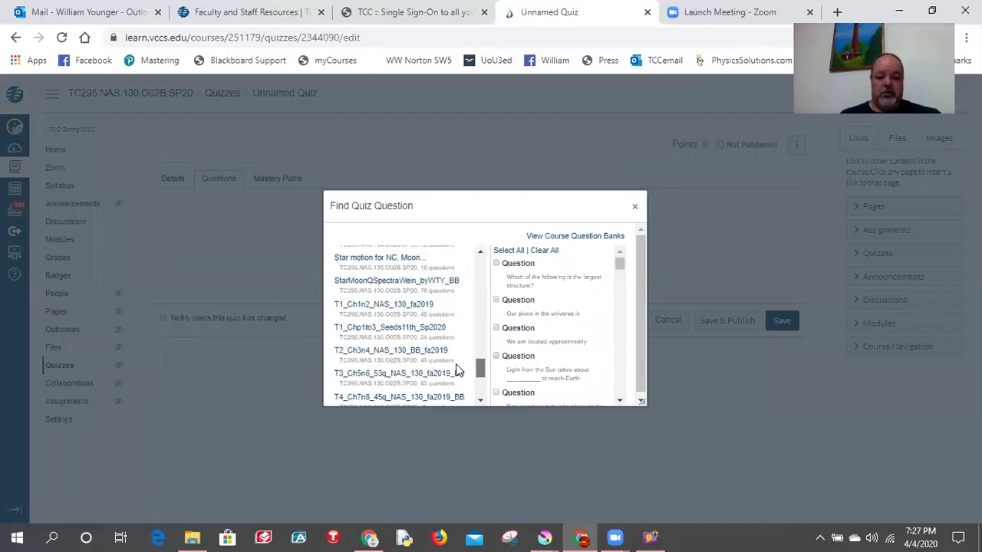
pyautogui.click(418, 339)
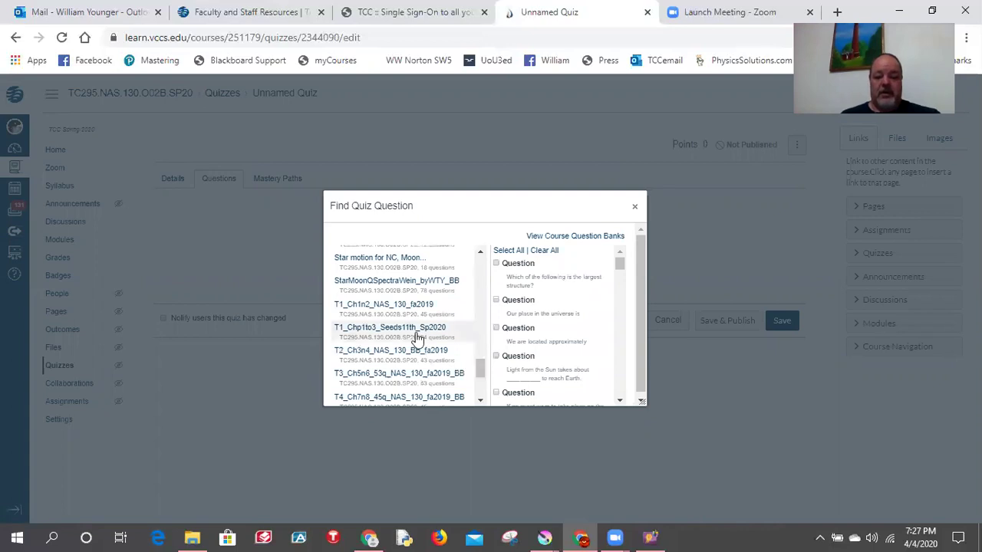
pyautogui.click(500, 252)
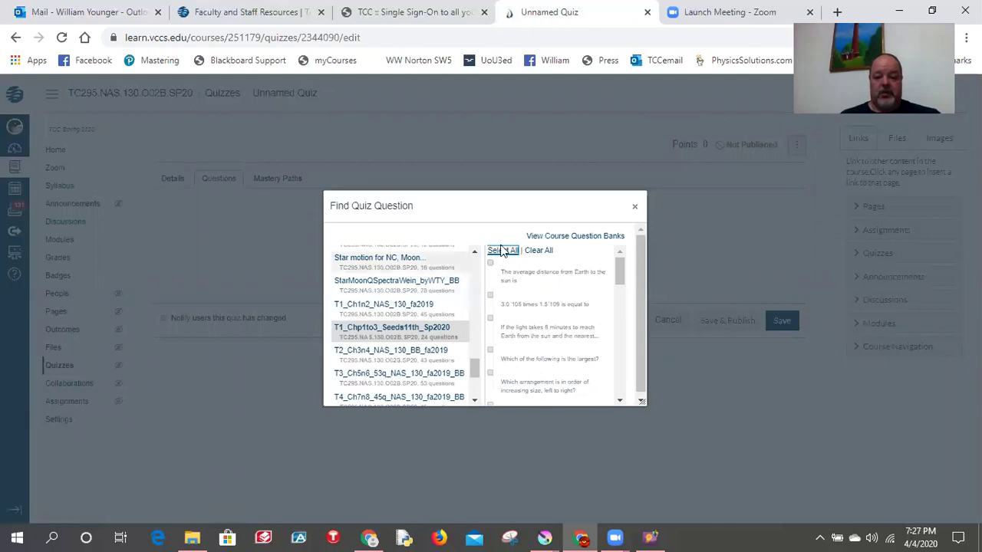
pyautogui.click(503, 254)
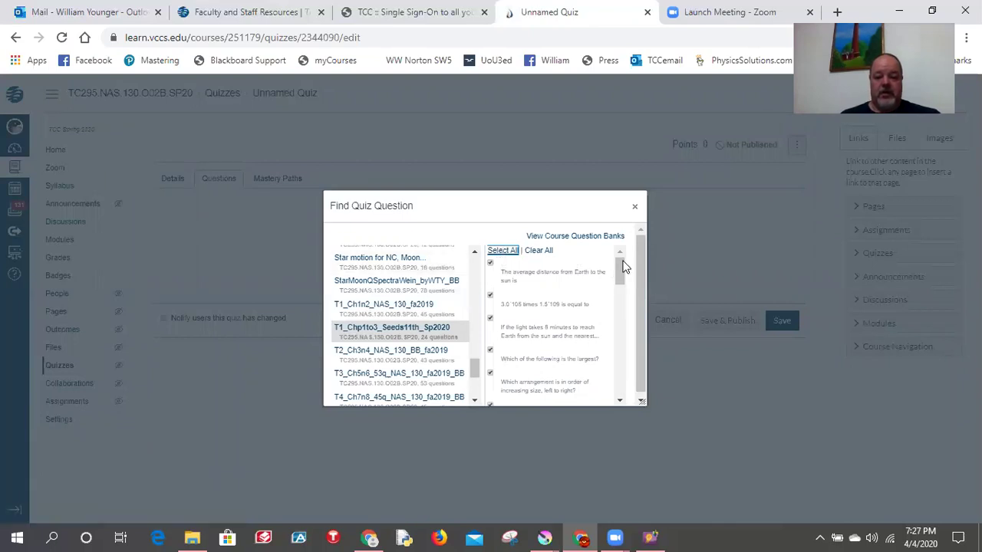
pyautogui.click(619, 270)
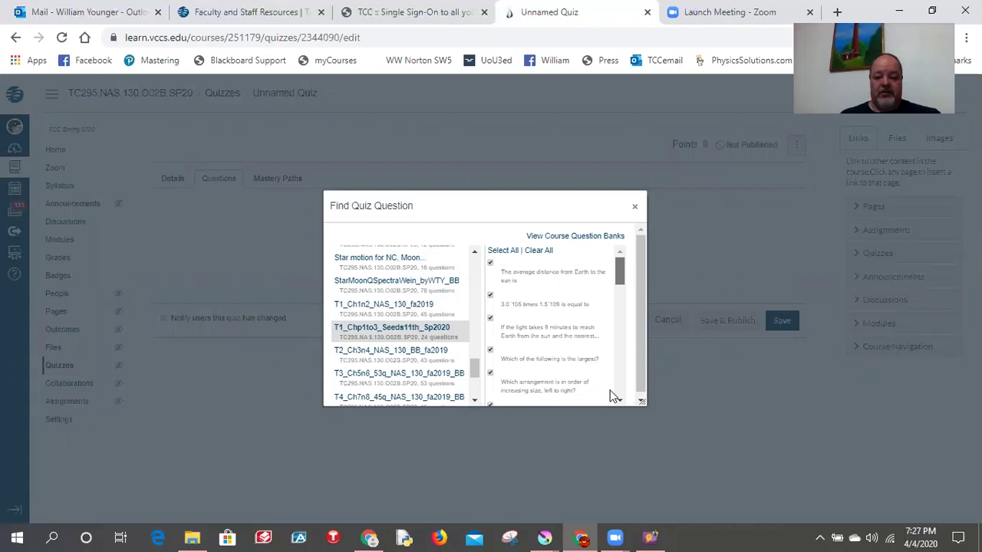
pyautogui.scroll(-5, 613, 401)
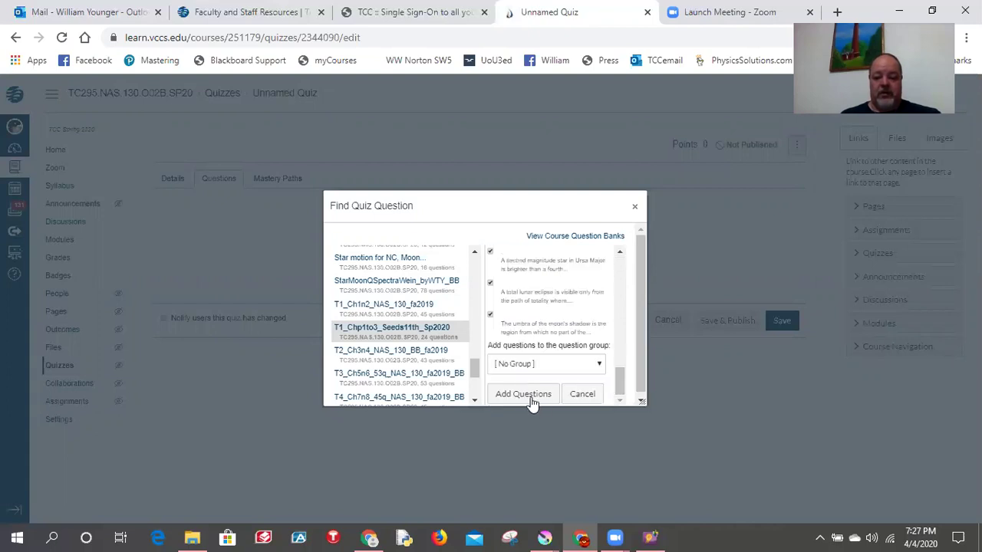
pyautogui.click(523, 393)
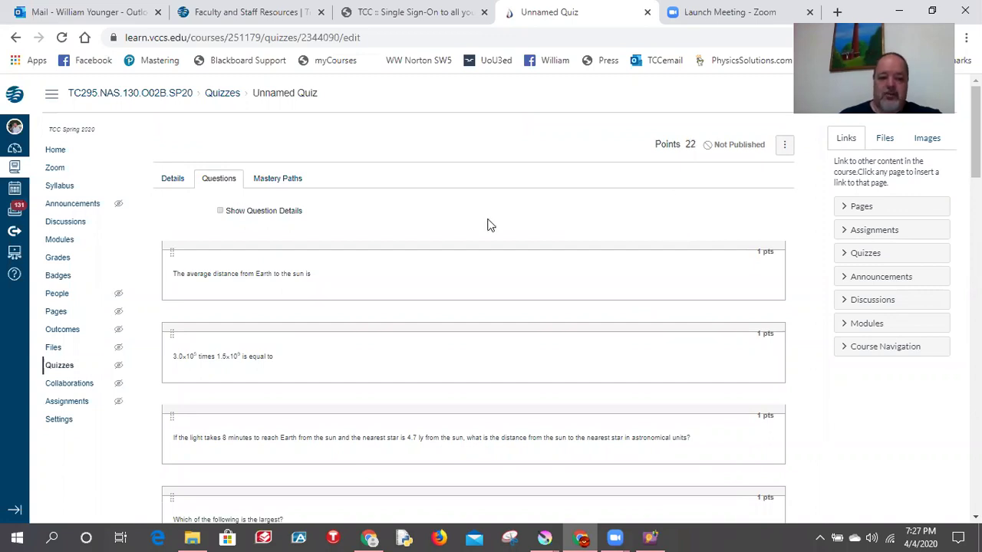
# Add a question group that picks 2 questions at 1 point each from the Chp01_UoU_3ed_BB_woMathOrEssay question bank.
pyautogui.scroll(-5, 435, 223)
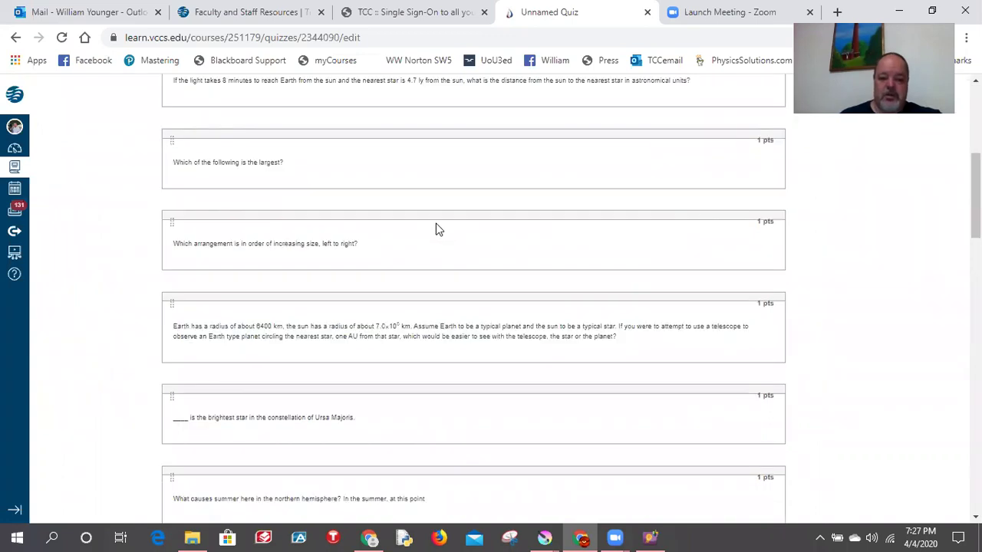
pyautogui.scroll(-10, 434, 222)
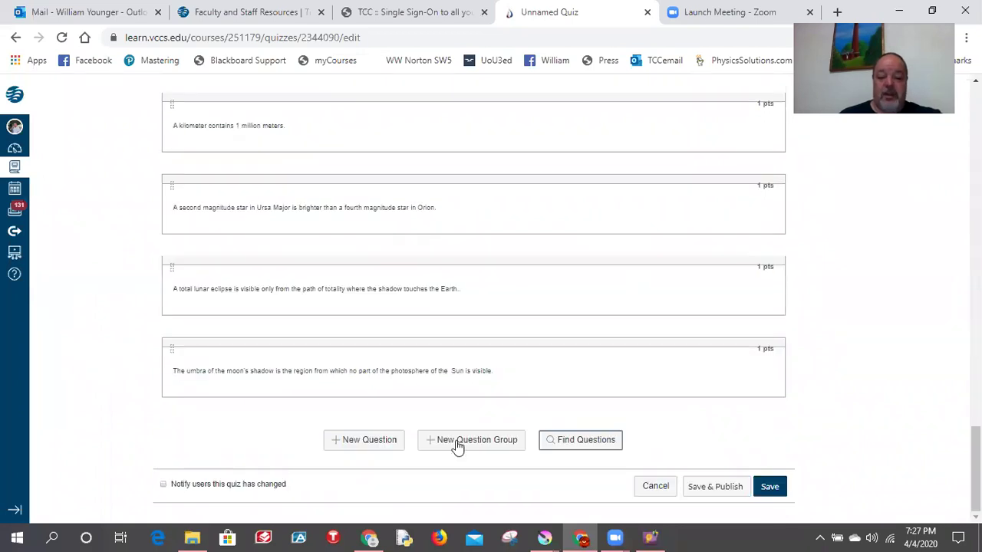
pyautogui.click(364, 448)
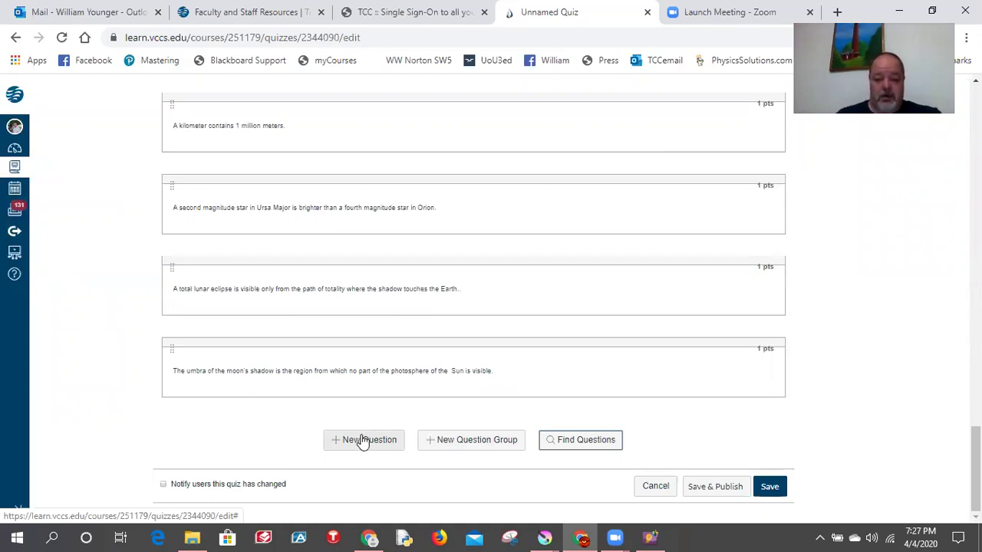
pyautogui.click(454, 444)
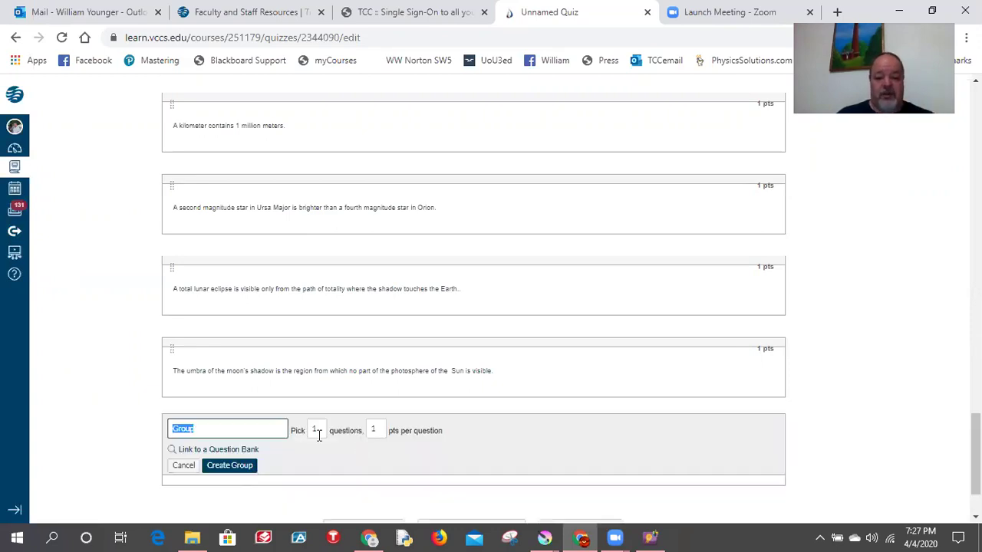
pyautogui.click(294, 429)
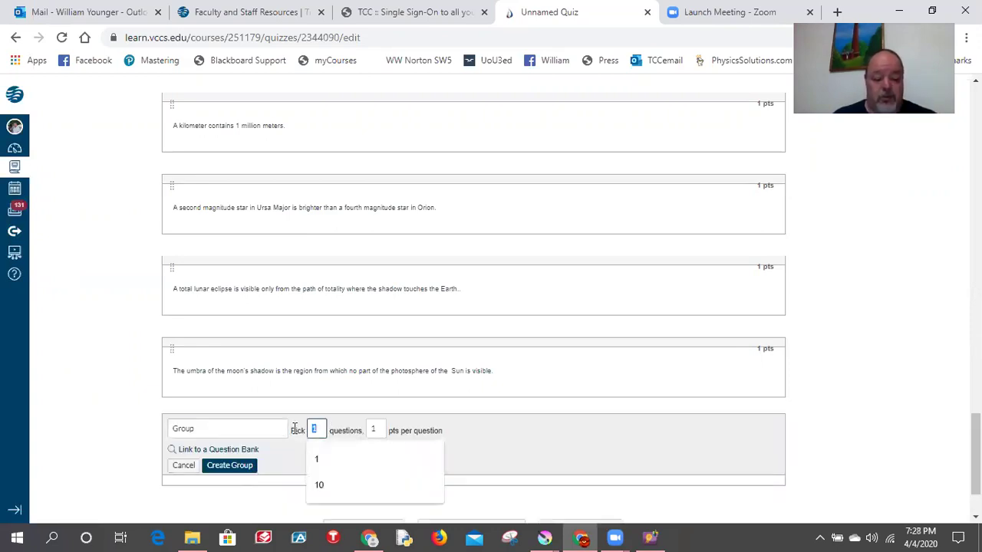
pyautogui.write('2')
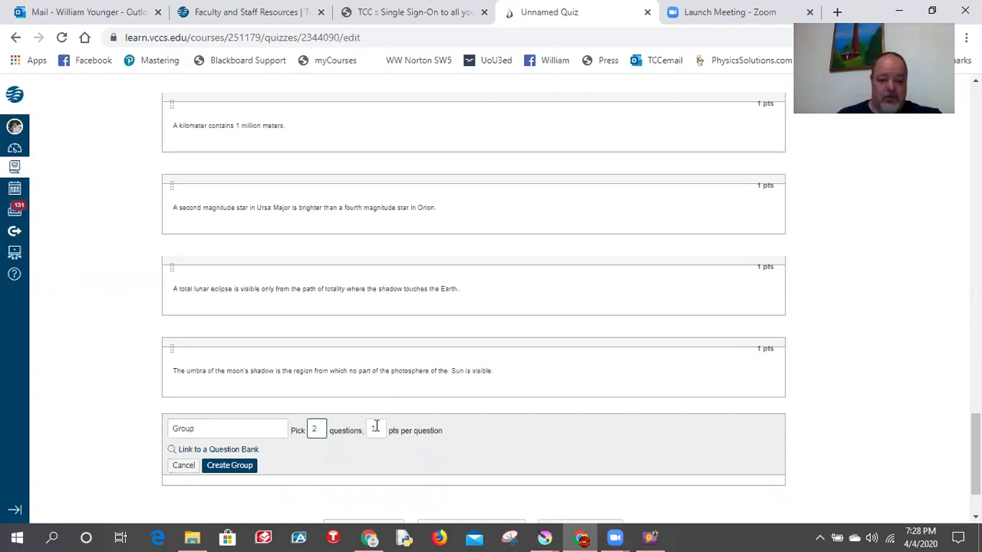
pyautogui.click(219, 450)
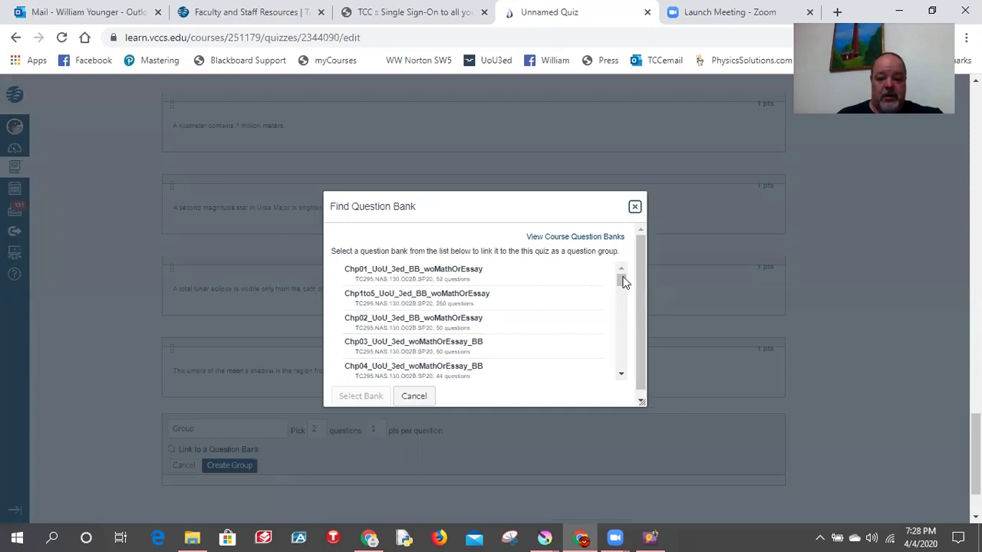
pyautogui.click(527, 284)
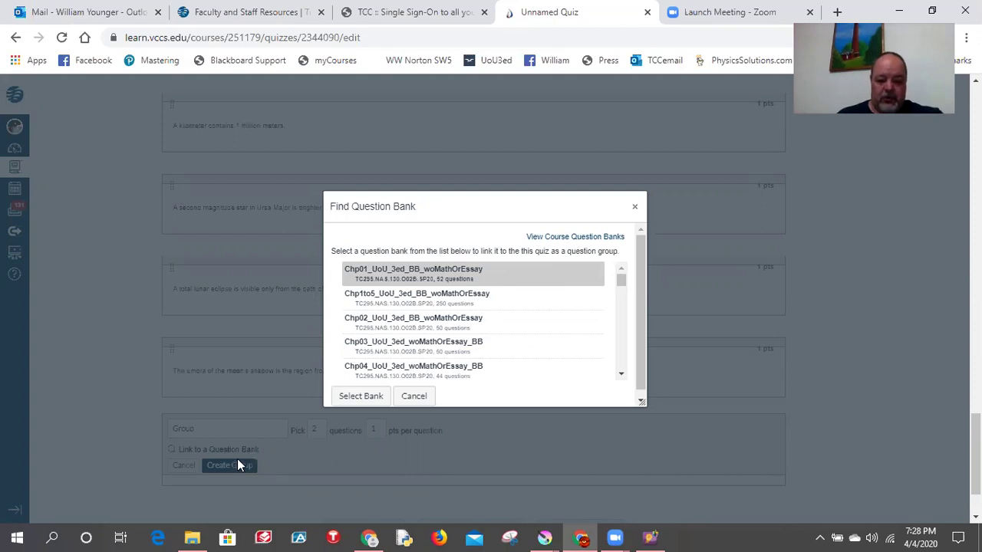
pyautogui.click(361, 396)
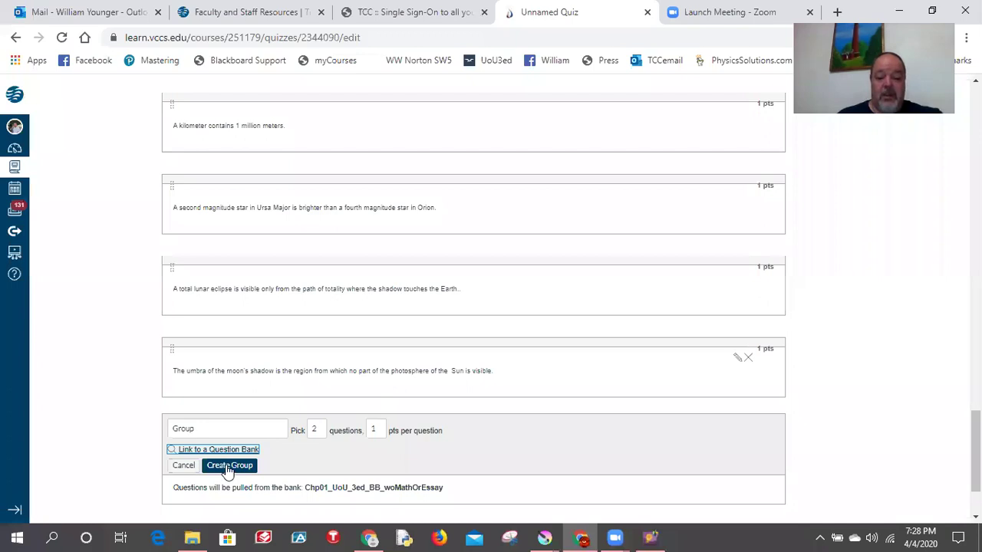
pyautogui.scroll(-2, 221, 368)
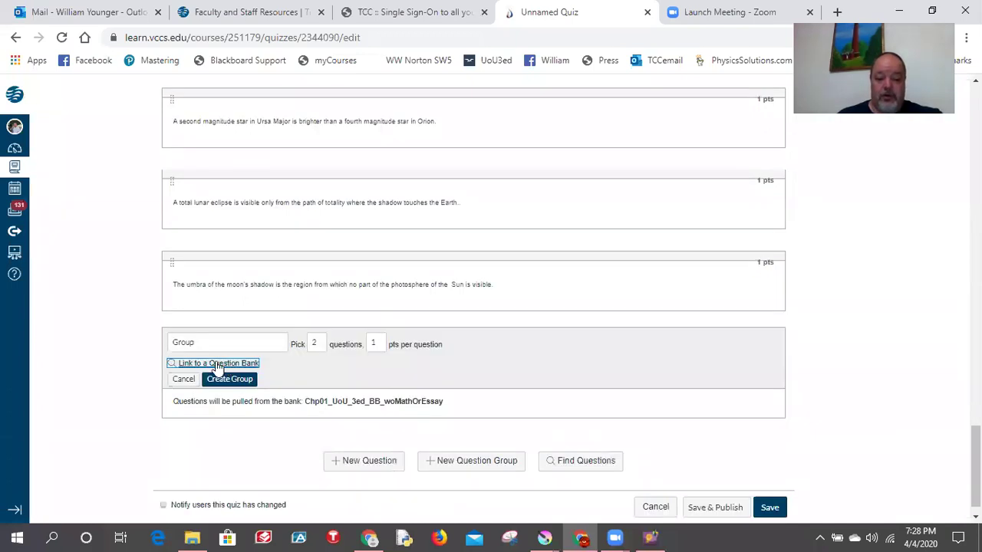
pyautogui.scroll(-1, 222, 365)
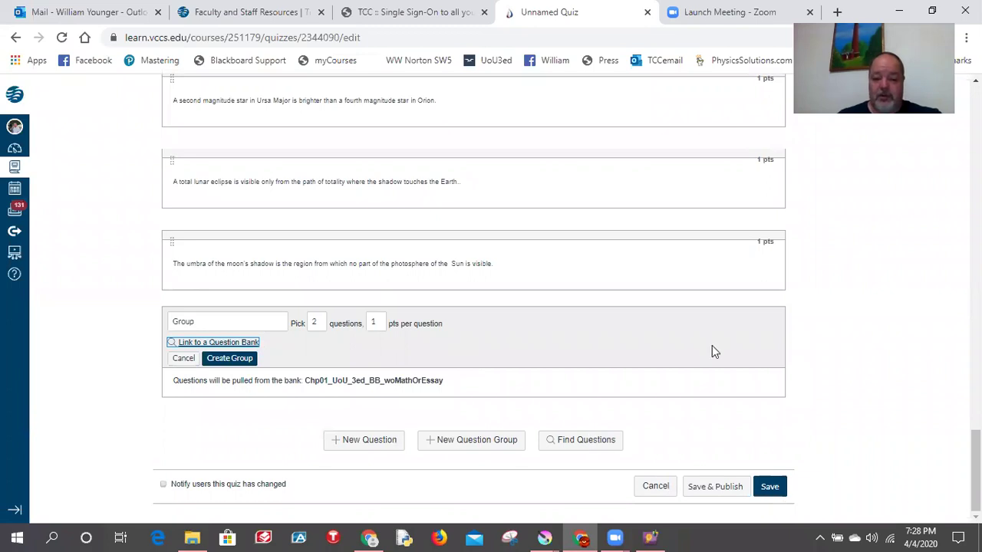
pyautogui.click(229, 359)
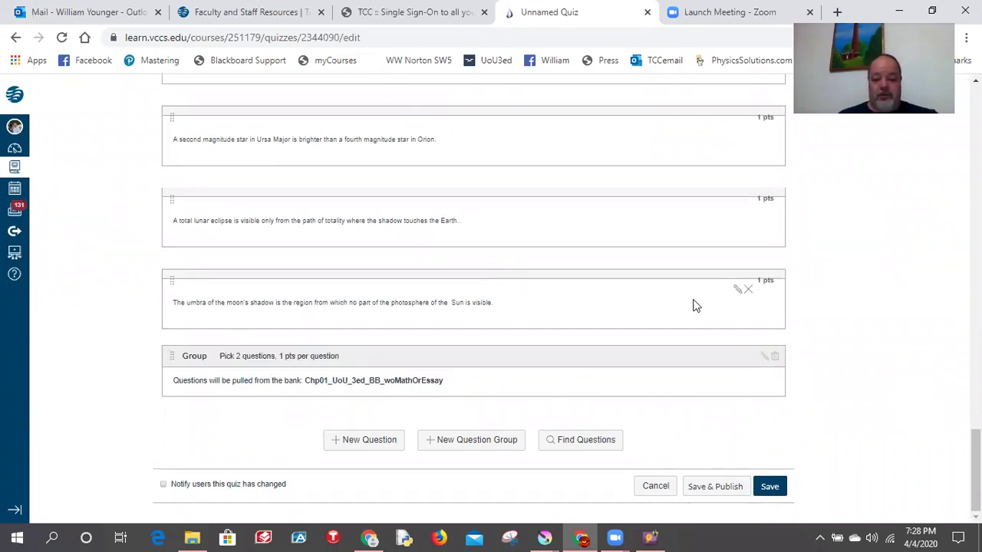
pyautogui.click(497, 443)
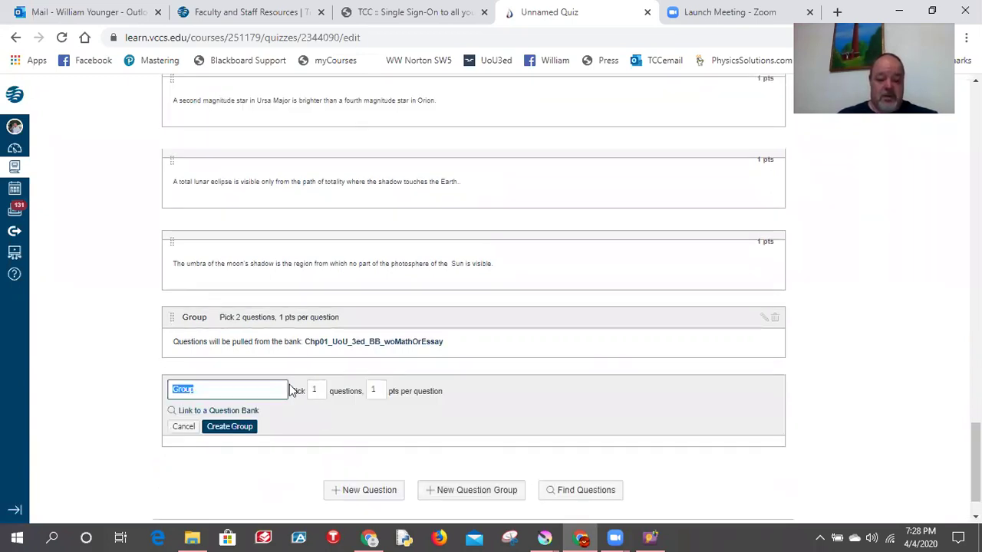
pyautogui.doubleClick(314, 390)
pyautogui.write('2')
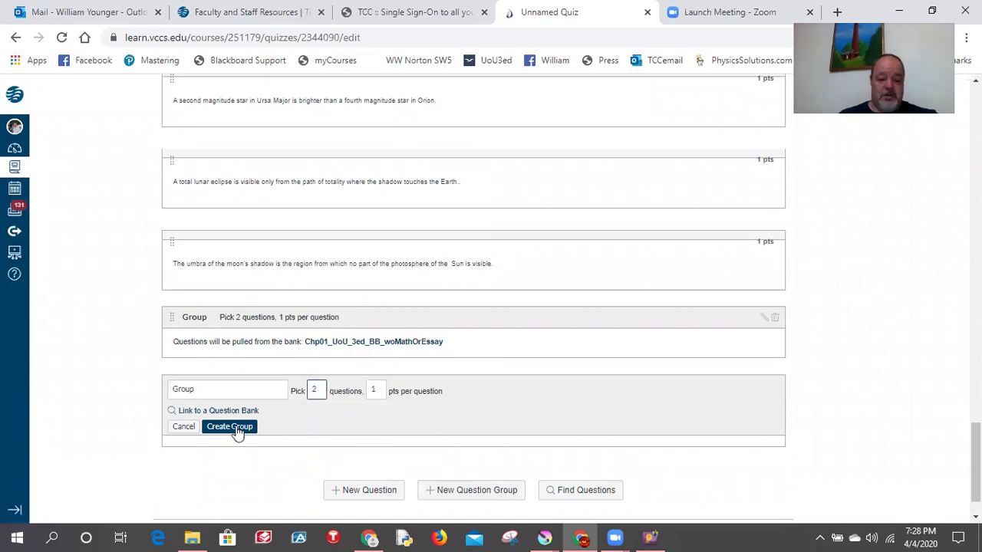
pyautogui.click(238, 431)
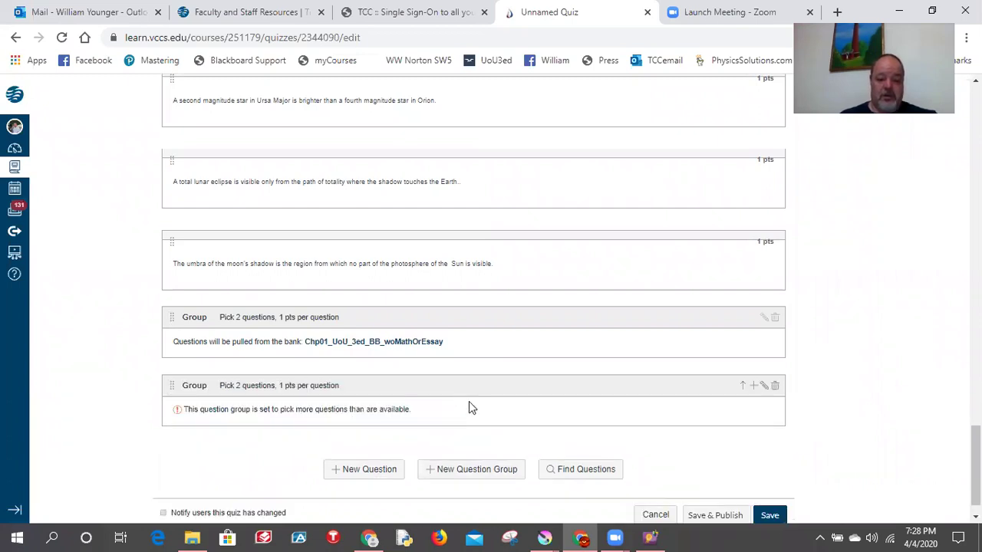
pyautogui.click(775, 388)
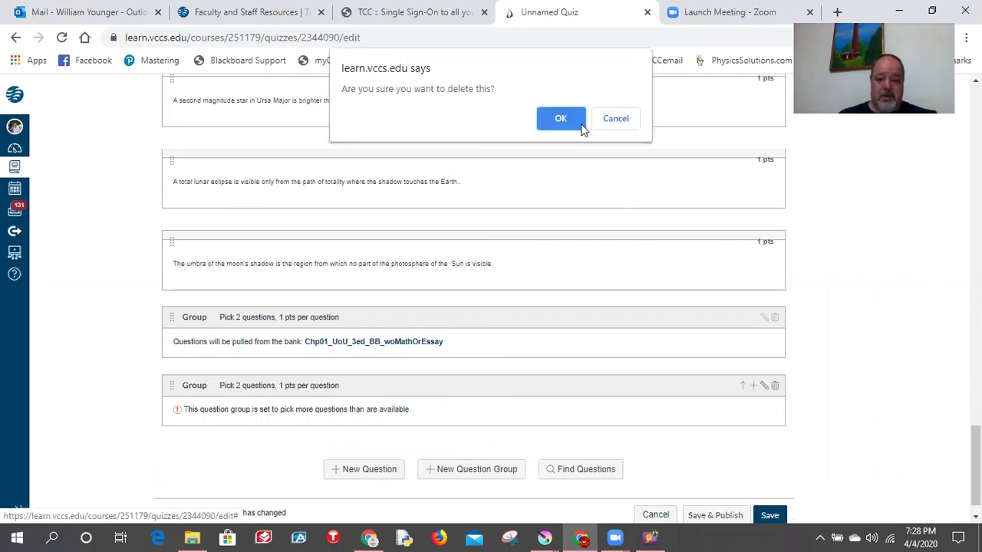
pyautogui.press('Return')
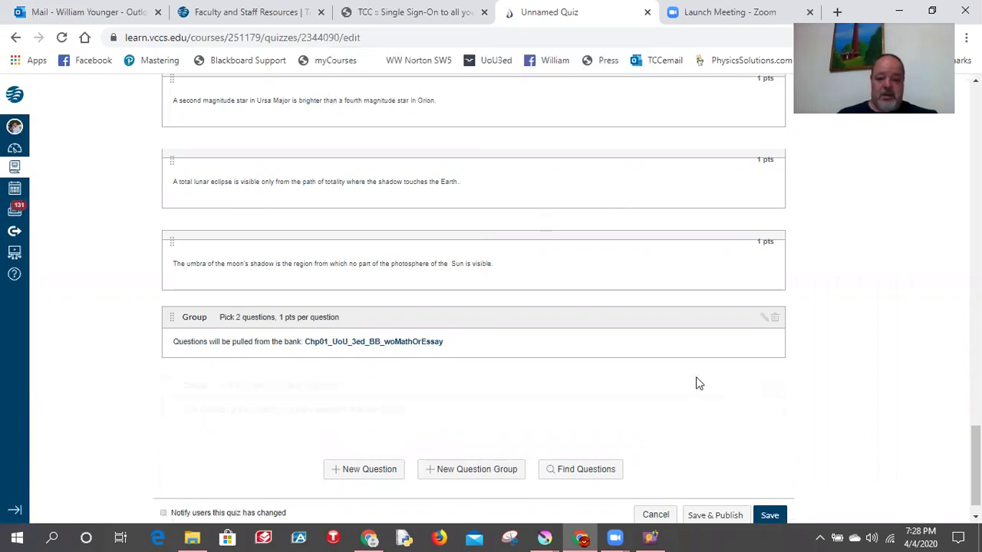
# Add a question group that picks 2 questions at 1 point each from the Chp02_UoU_3ed_BB_woMathOrEssay question bank.
pyautogui.click(477, 442)
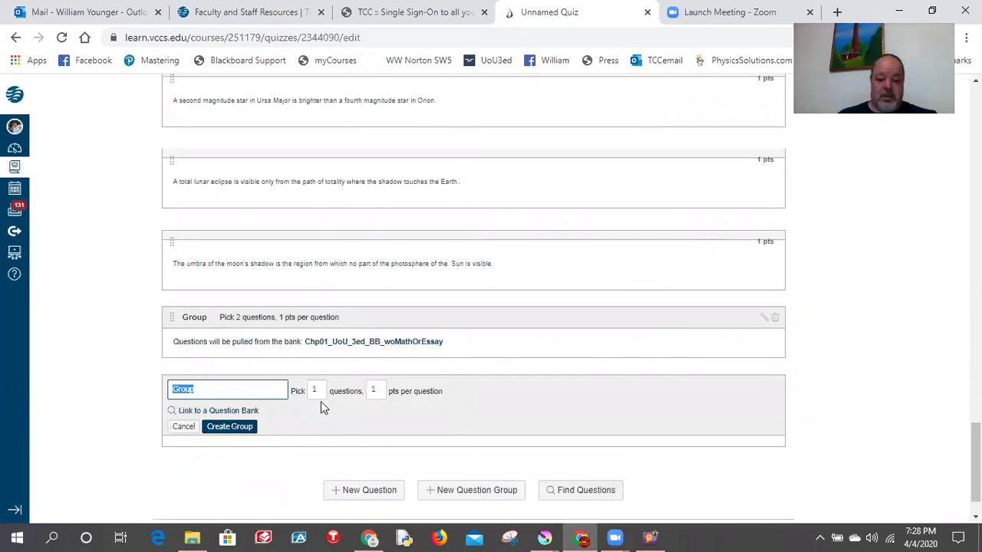
pyautogui.press('Tab')
pyautogui.write('2')
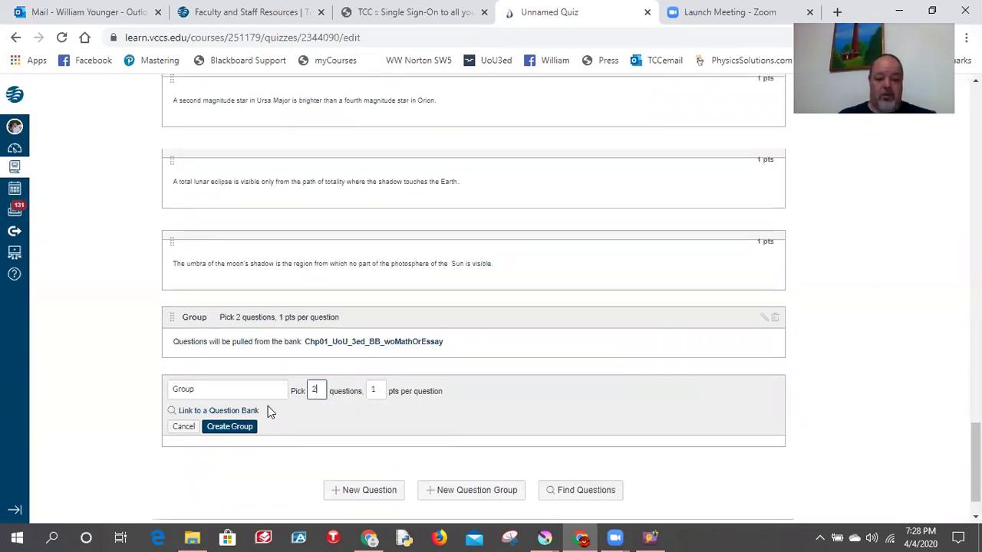
pyautogui.click(255, 412)
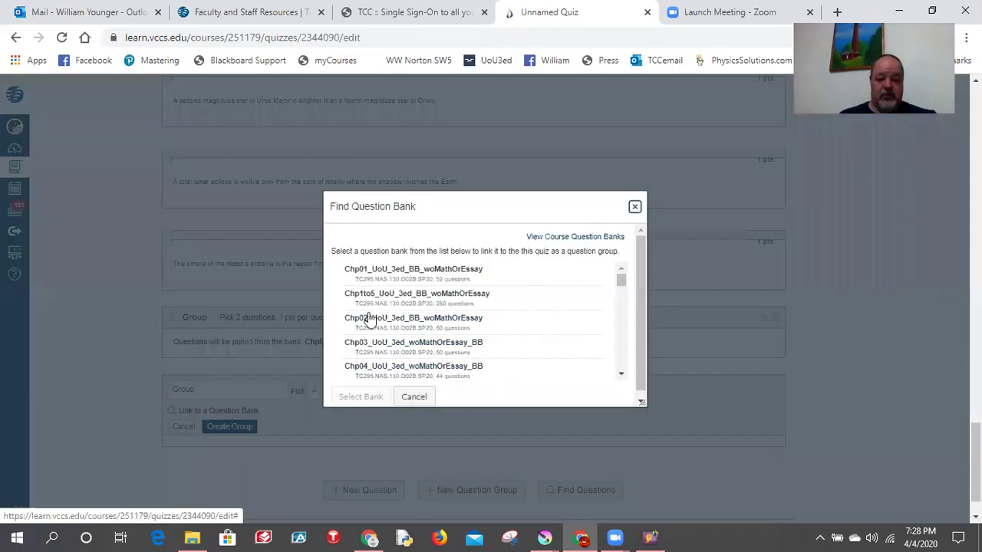
pyautogui.click(369, 319)
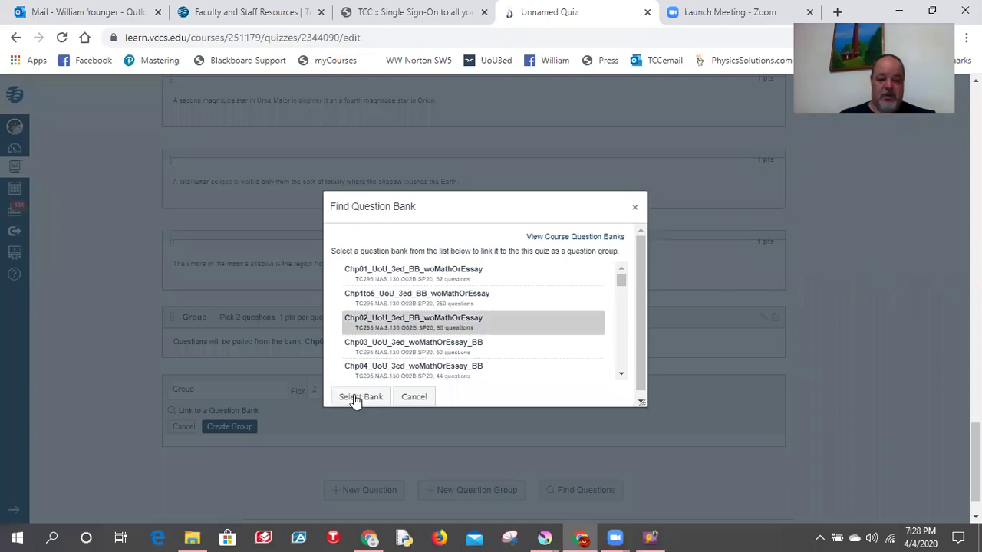
pyautogui.click(356, 396)
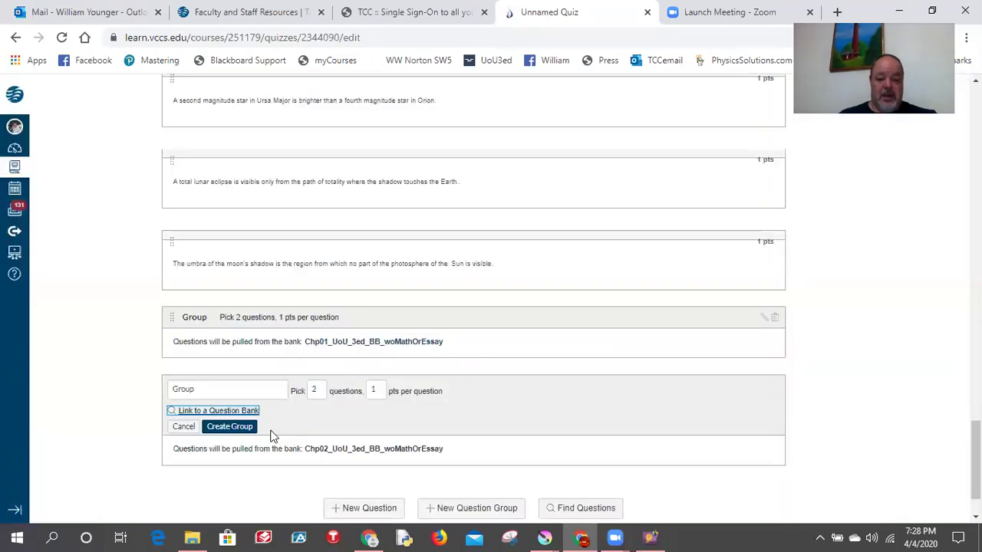
pyautogui.click(230, 426)
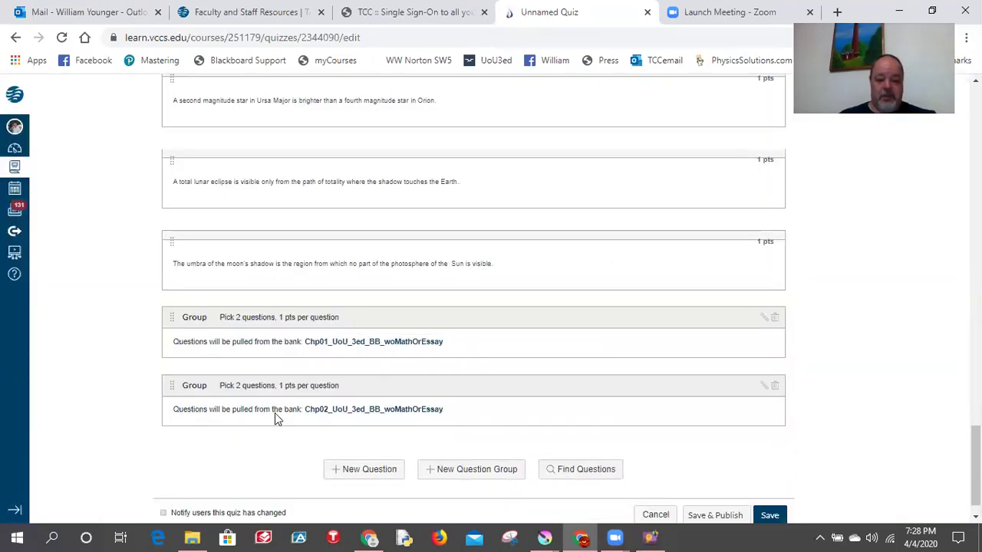
# Add a question group that picks 2 questions at 1 point each from the Chp03_UoU_3ed_woMathOrEssay_BB question bank.
pyautogui.click(456, 469)
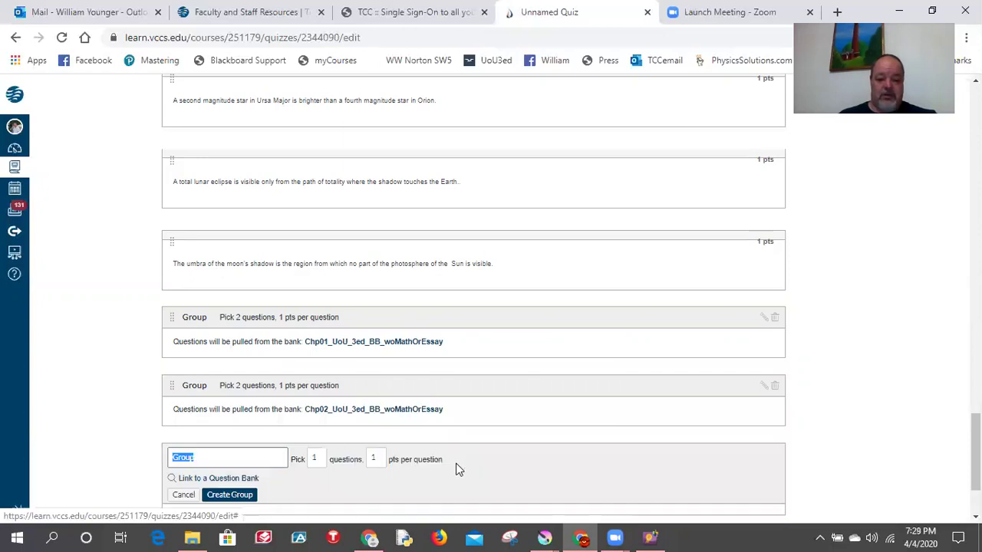
pyautogui.click(300, 456)
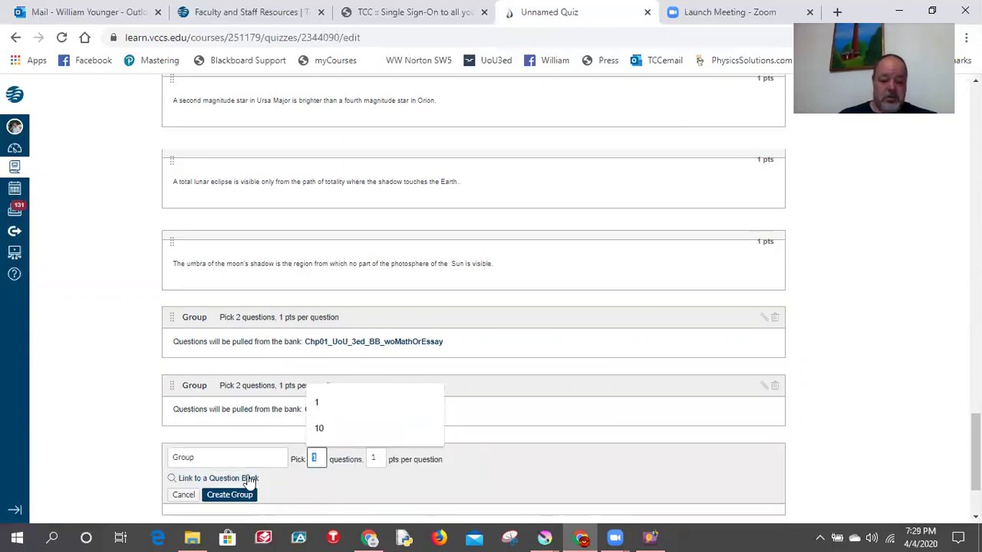
pyautogui.write('2')
pyautogui.click(250, 478)
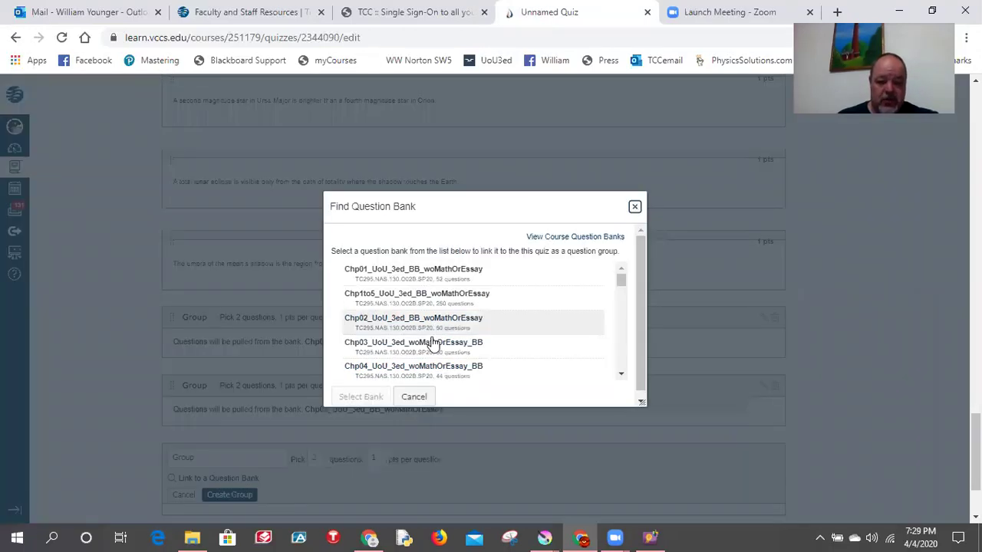
pyautogui.click(433, 346)
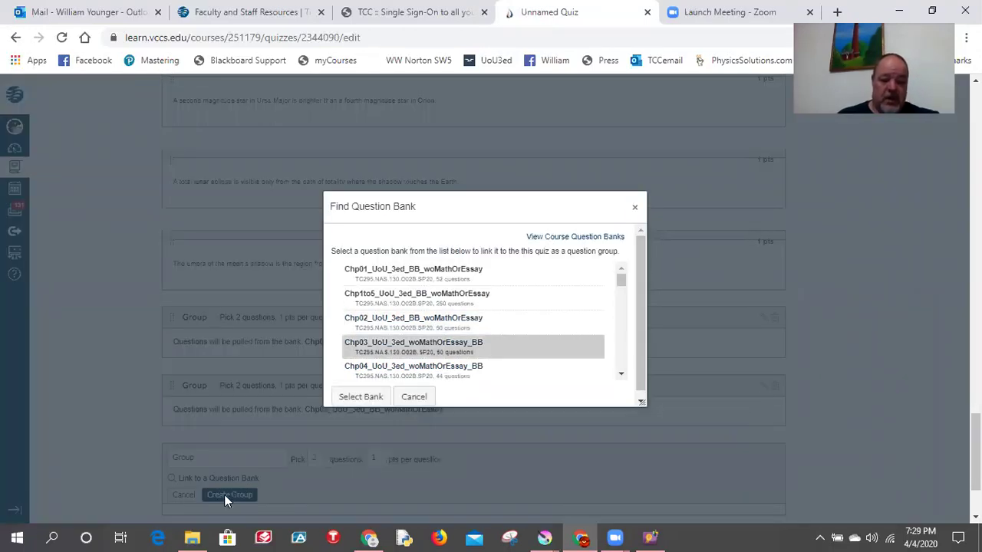
pyautogui.click(373, 397)
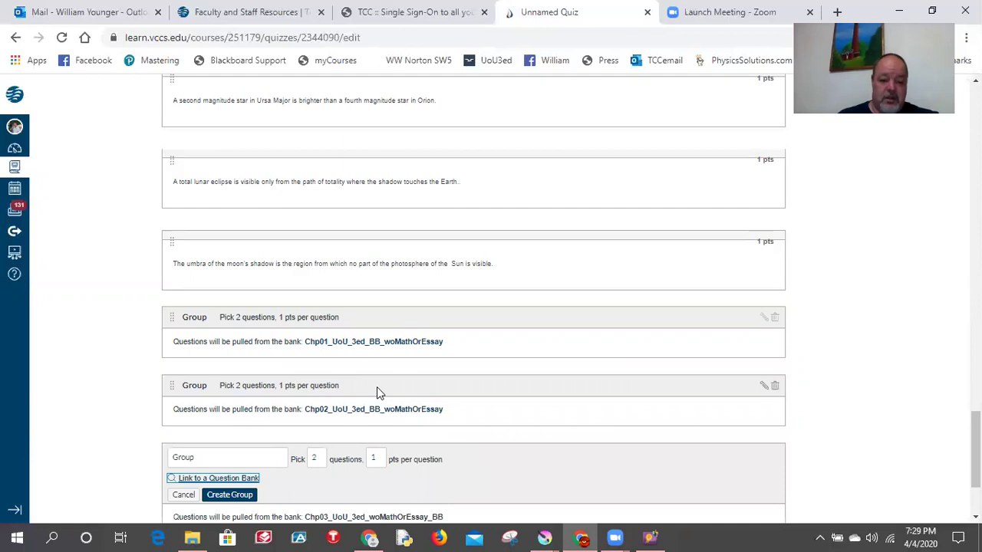
pyautogui.scroll(-3, 230, 355)
pyautogui.click(229, 355)
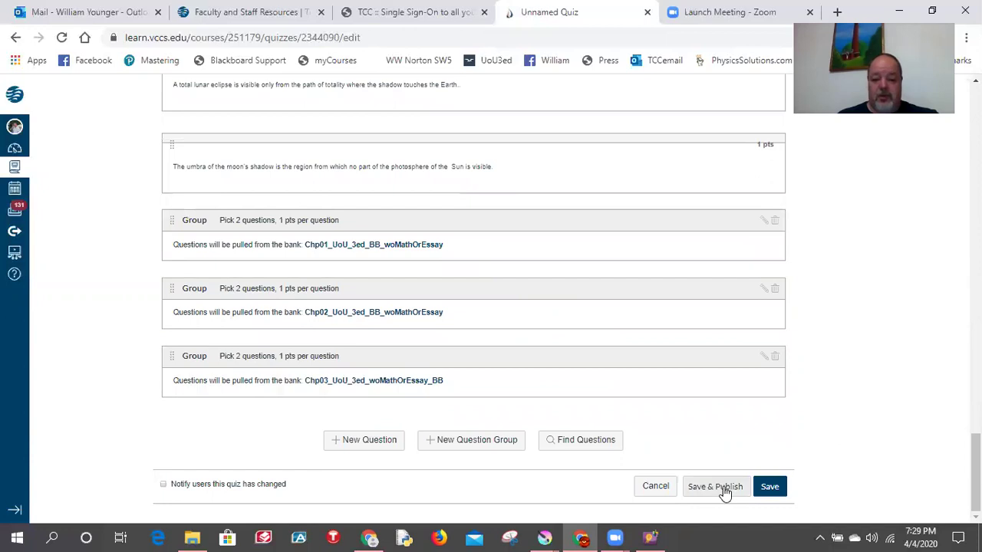
# Save and publish the quiz, and locate Fake Test in the course's list of quizzes.
pyautogui.click(723, 488)
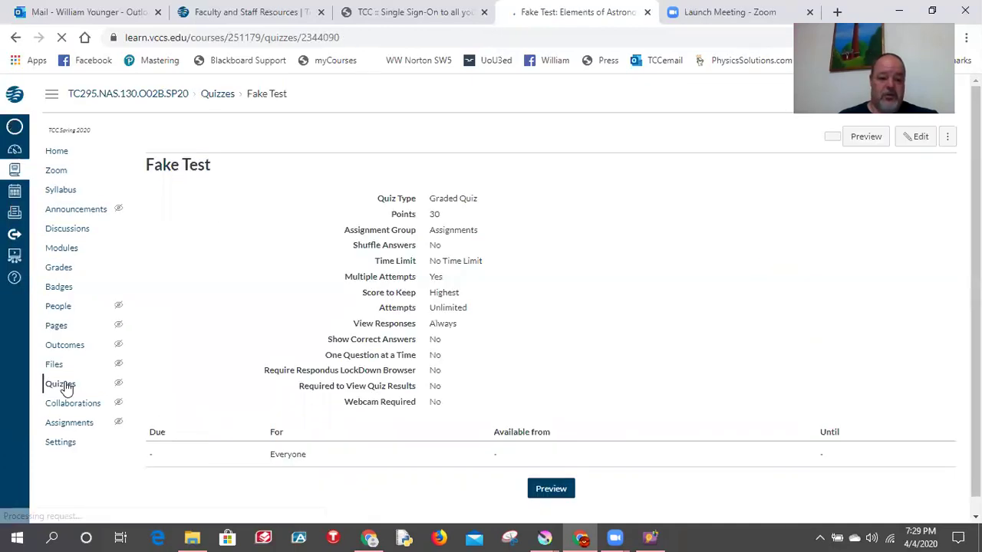
pyautogui.click(66, 388)
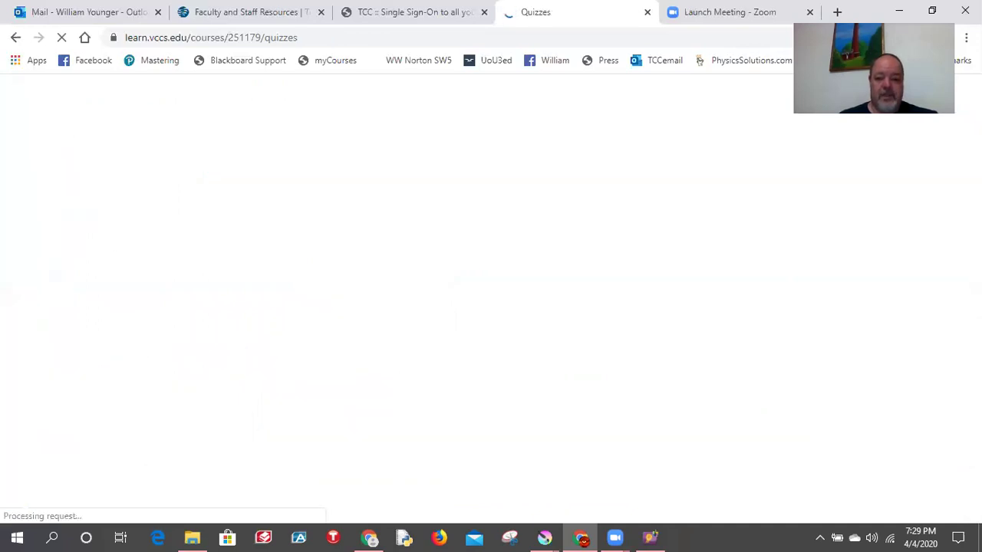
pyautogui.scroll(-4, 550, 316)
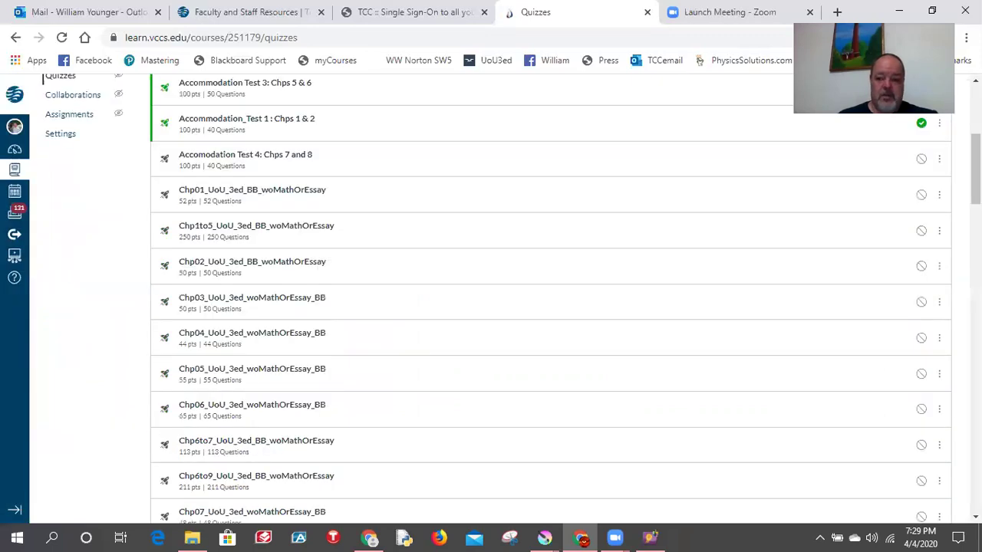
pyautogui.scroll(-2, 950, 310)
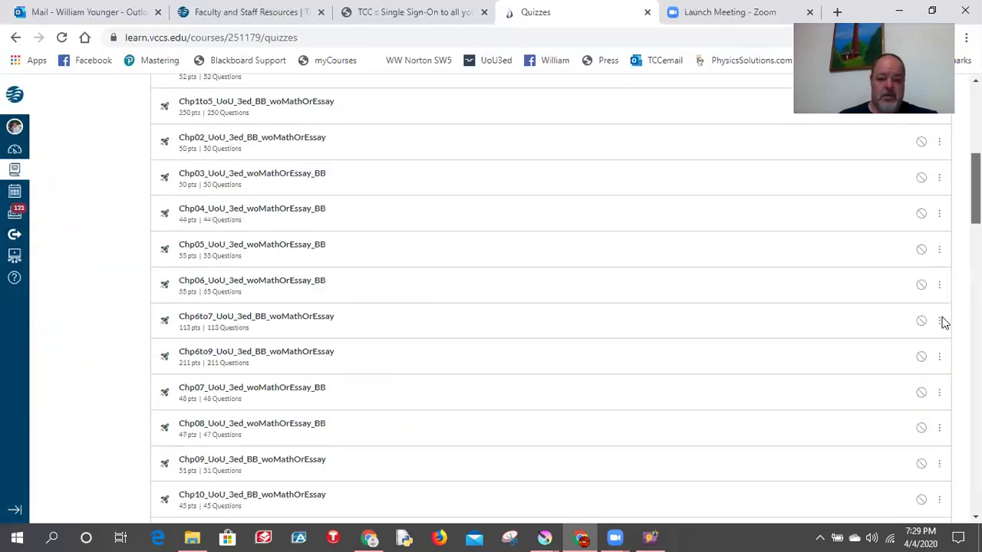
pyautogui.scroll(-10, 448, 202)
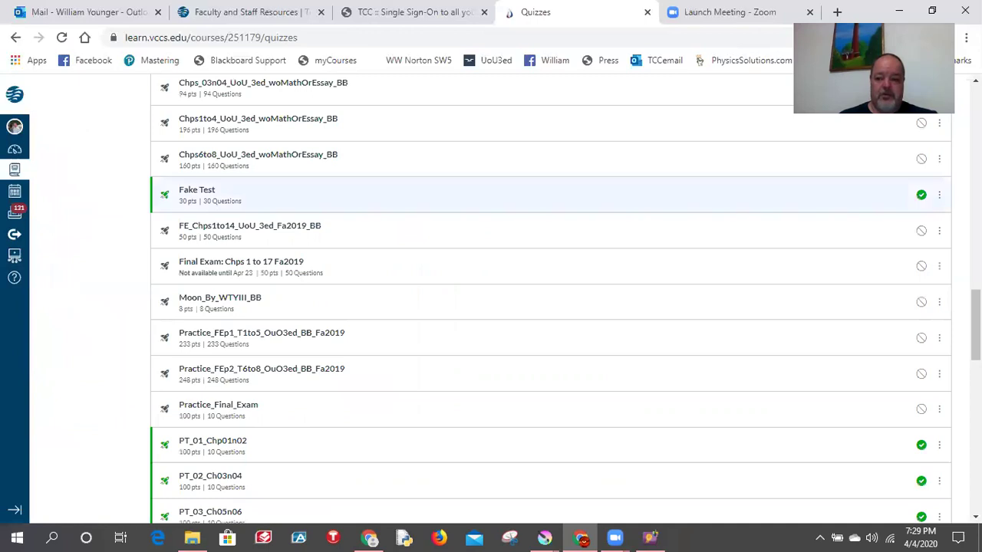
pyautogui.press('Home')
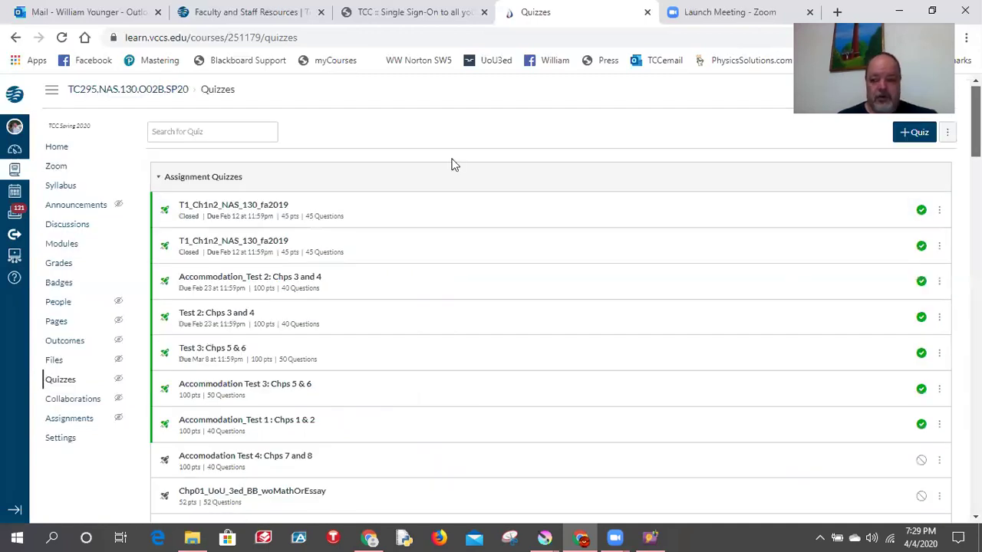
# Open the course's Modules page and locate the Practice Tests module.
pyautogui.scroll(1, 453, 165)
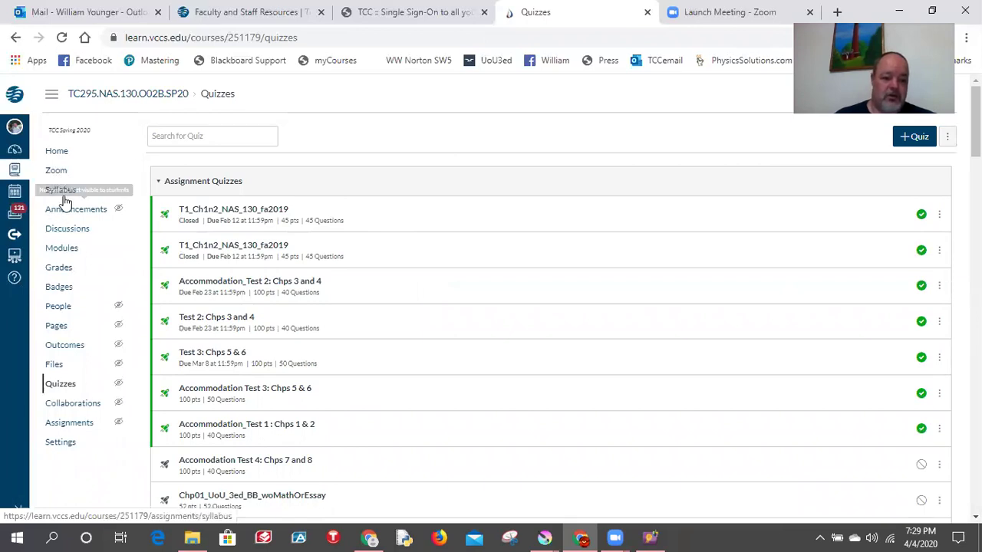
pyautogui.click(62, 248)
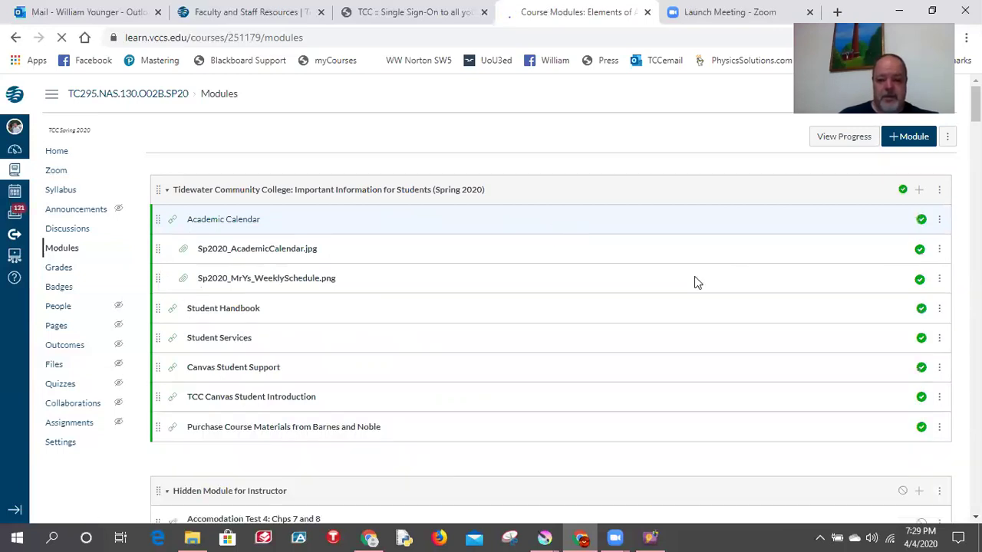
pyautogui.scroll(-5, 874, 200)
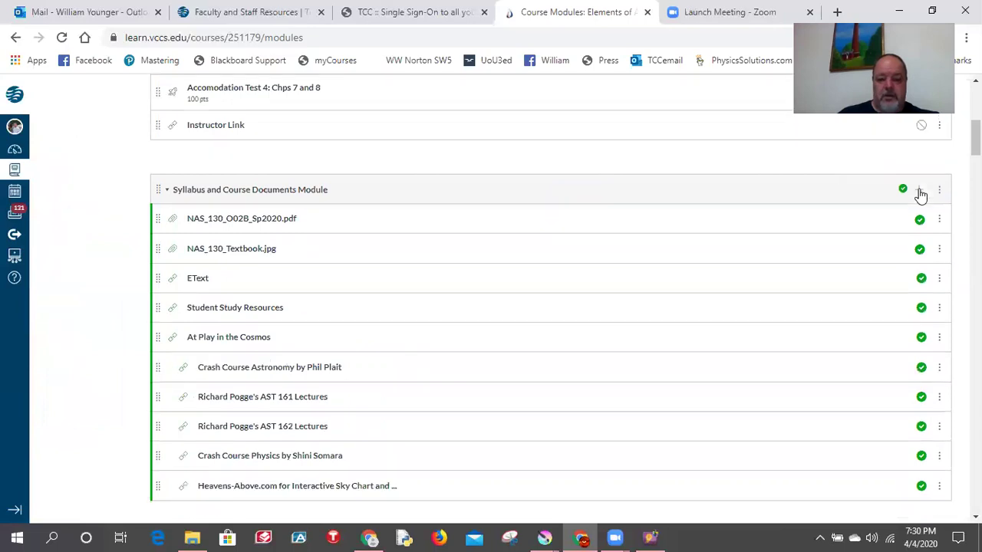
pyautogui.scroll(-4, 922, 194)
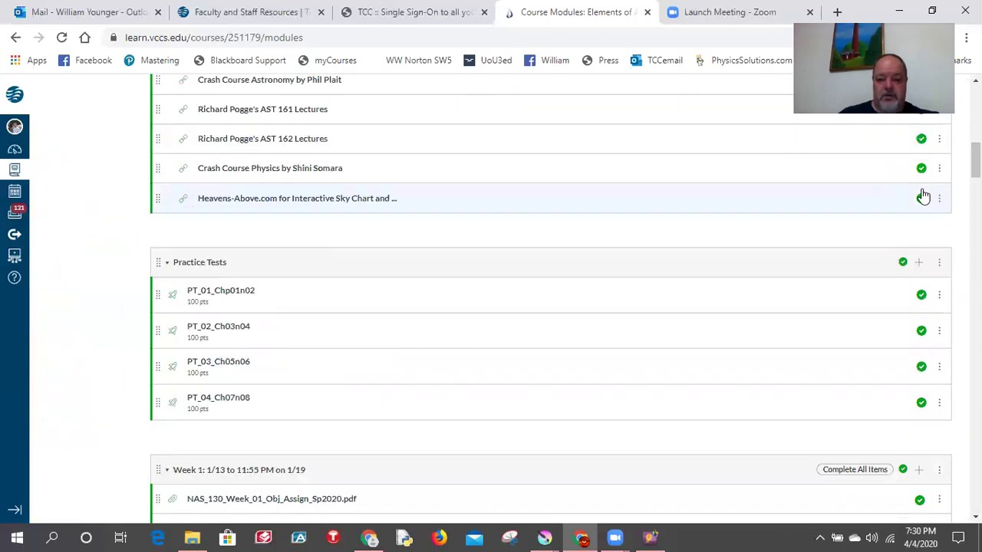
pyautogui.scroll(-1, 923, 196)
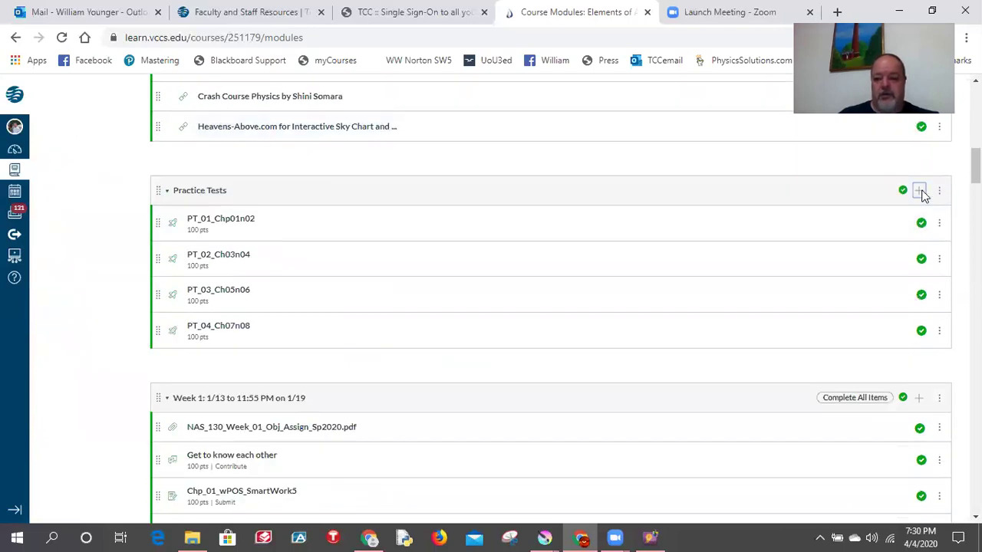
# Choose the existing Fake Test quiz as a new item for the Practice Tests module, and cancel without adding it.
pyautogui.click(921, 191)
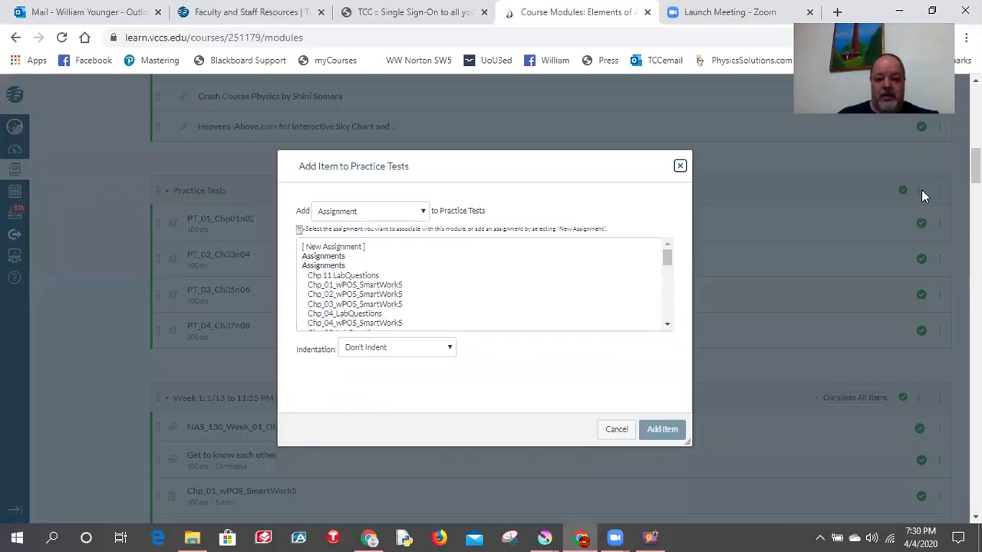
pyautogui.click(391, 234)
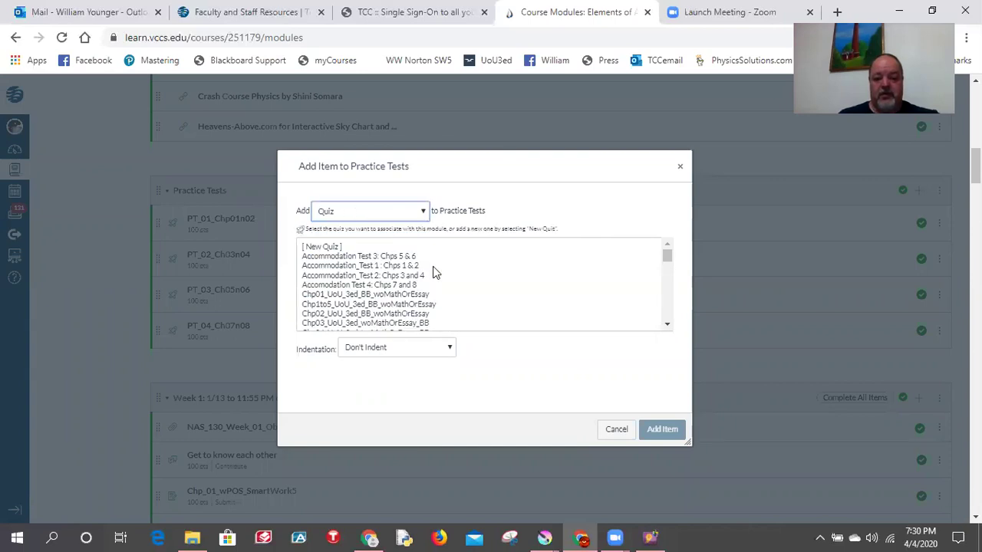
pyautogui.click(667, 256)
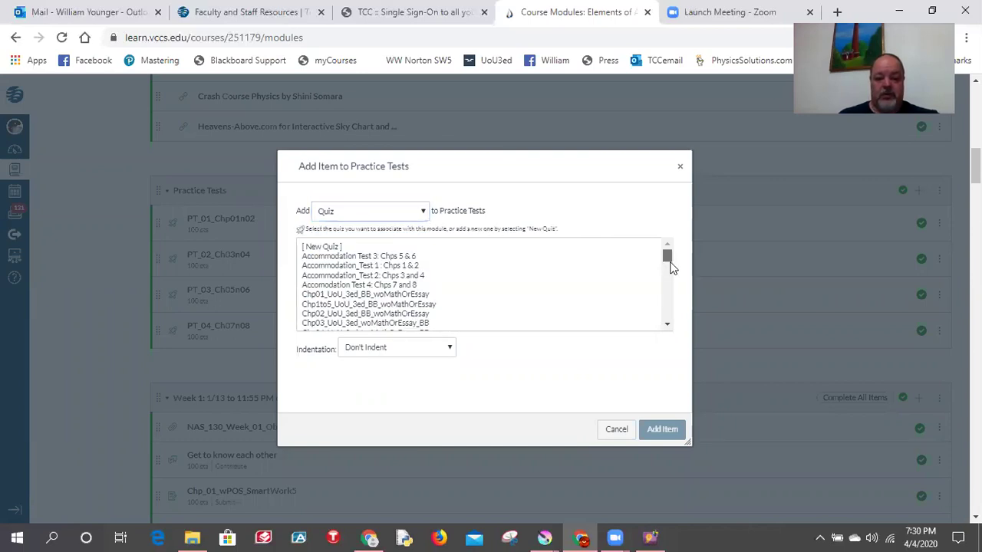
pyautogui.moveTo(671, 284); pyautogui.dragTo(672, 287)
pyautogui.scroll(-2, 335, 308)
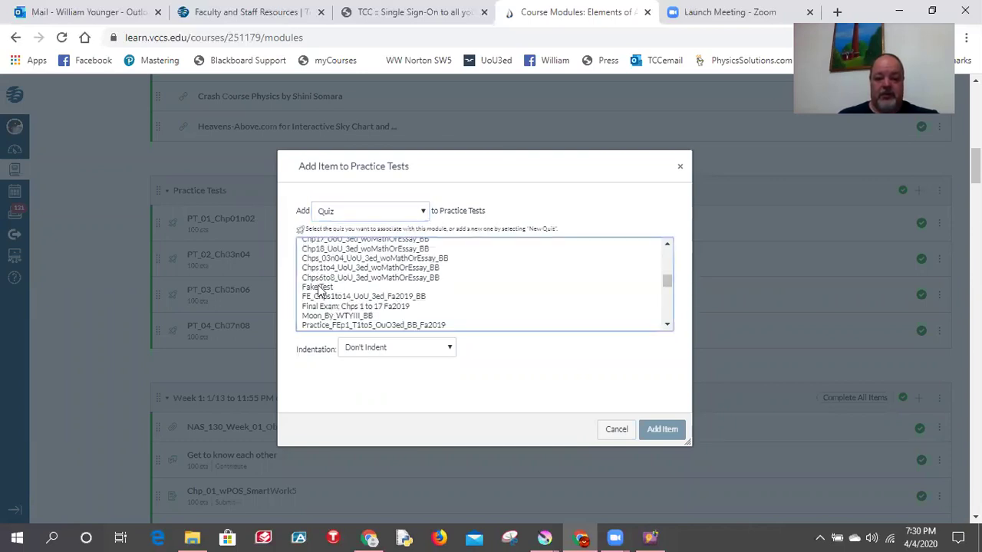
pyautogui.click(320, 288)
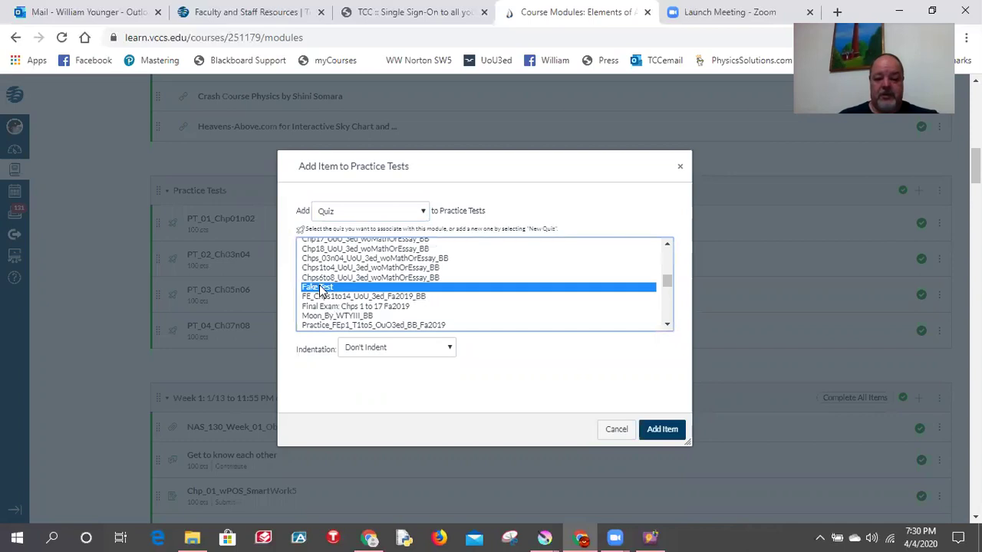
pyautogui.click(622, 432)
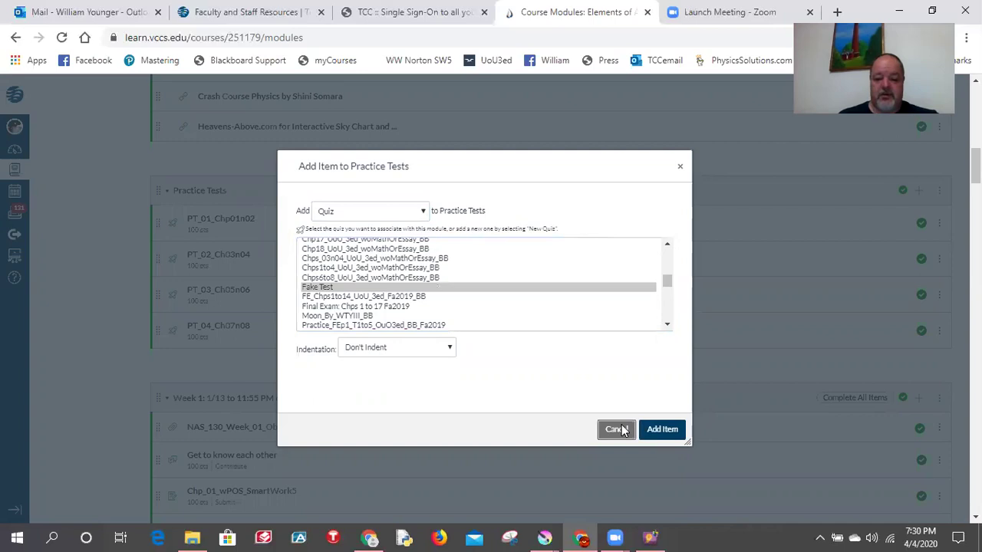